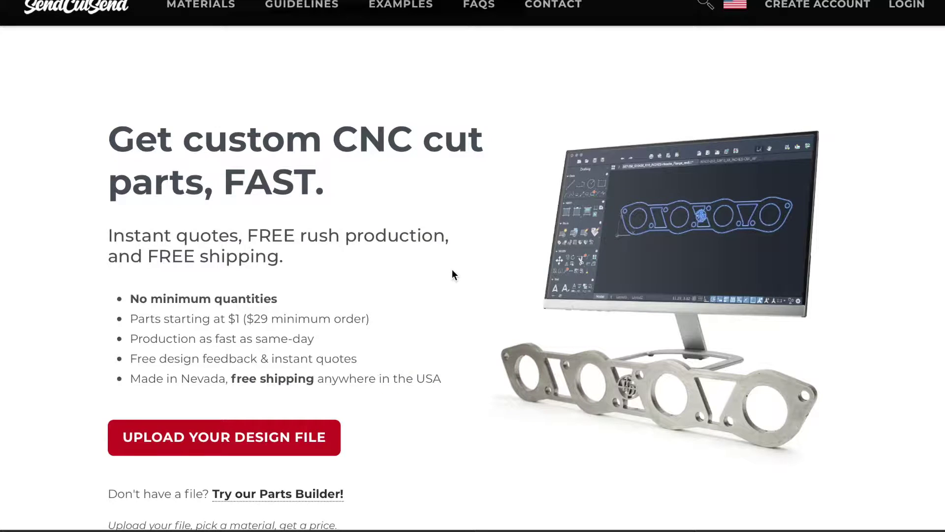
{"action": "scroll", "coordinate": [452, 271], "scroll_direction": "down", "scroll_amount": 2}
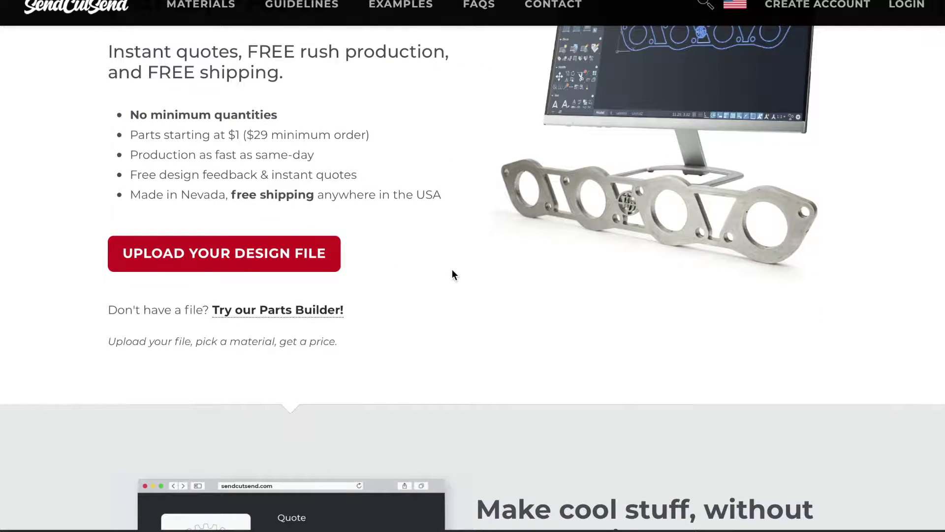
{"action": "scroll", "coordinate": [452, 275], "scroll_direction": "down", "scroll_amount": 2}
{"action": "scroll", "coordinate": [453, 275], "scroll_direction": "down", "scroll_amount": 2}
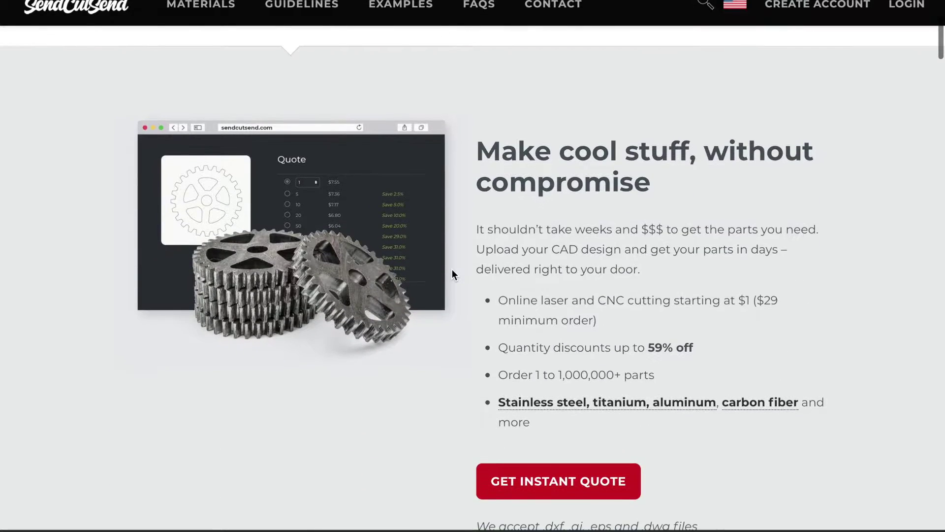
{"action": "scroll", "coordinate": [453, 275], "scroll_direction": "down", "scroll_amount": 1}
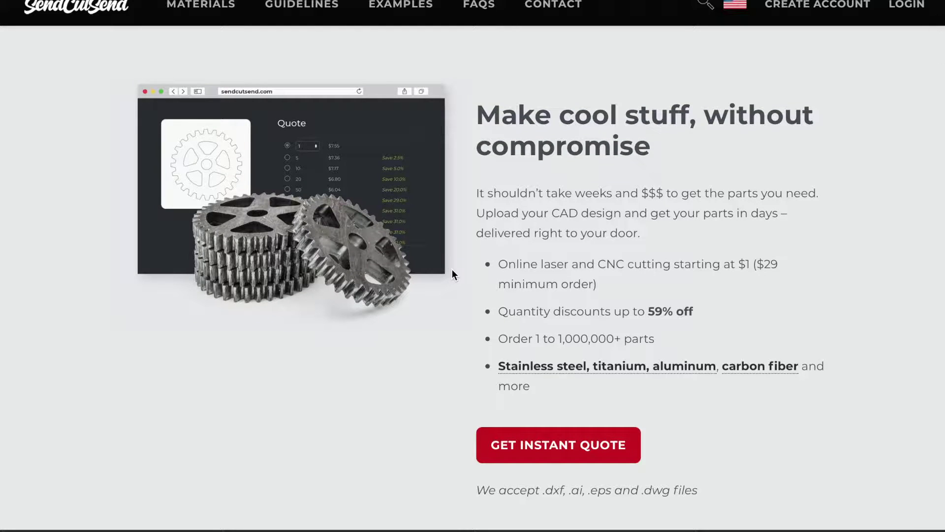
{"action": "scroll", "coordinate": [452, 275], "scroll_direction": "down", "scroll_amount": 3}
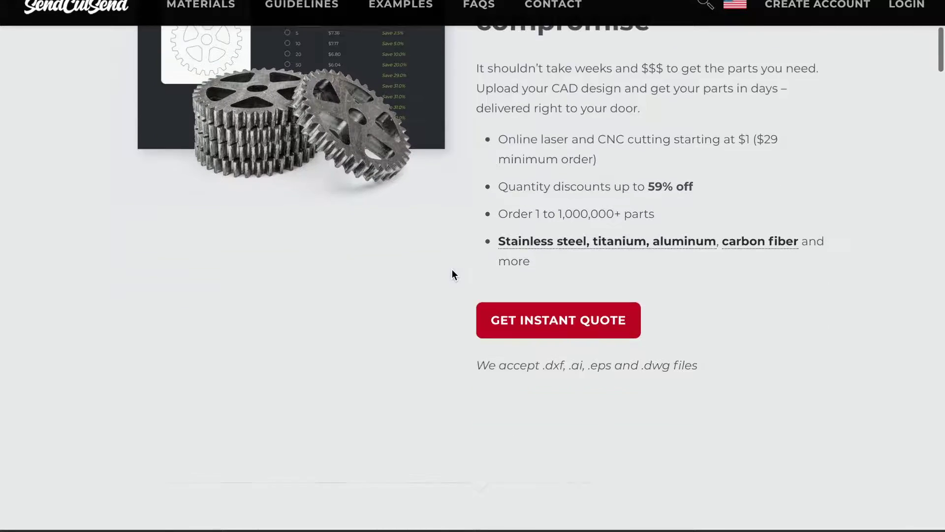
{"action": "scroll", "coordinate": [453, 275], "scroll_direction": "down", "scroll_amount": 5}
{"action": "scroll", "coordinate": [453, 274], "scroll_direction": "down", "scroll_amount": 5}
{"action": "scroll", "coordinate": [452, 274], "scroll_direction": "down", "scroll_amount": 3}
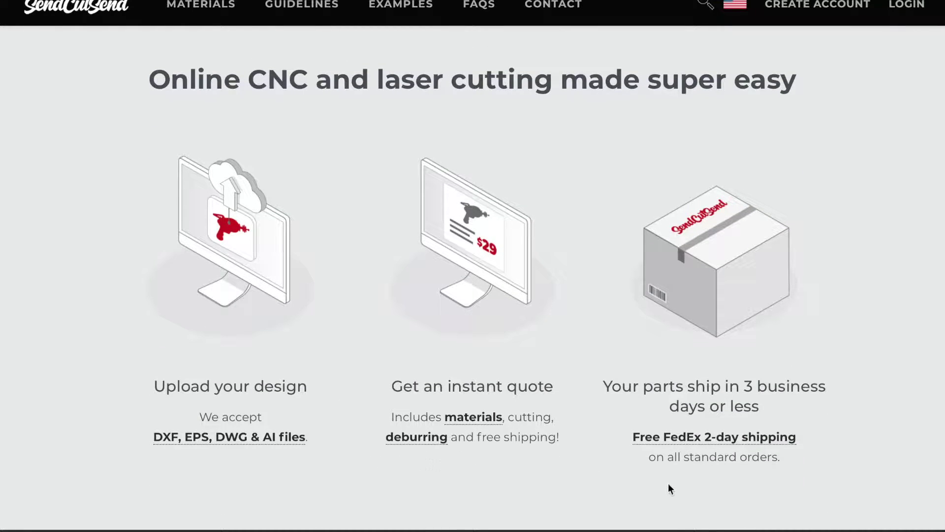
{"action": "scroll", "coordinate": [685, 496], "scroll_direction": "down", "scroll_amount": 2}
{"action": "scroll", "coordinate": [686, 496], "scroll_direction": "down", "scroll_amount": 3}
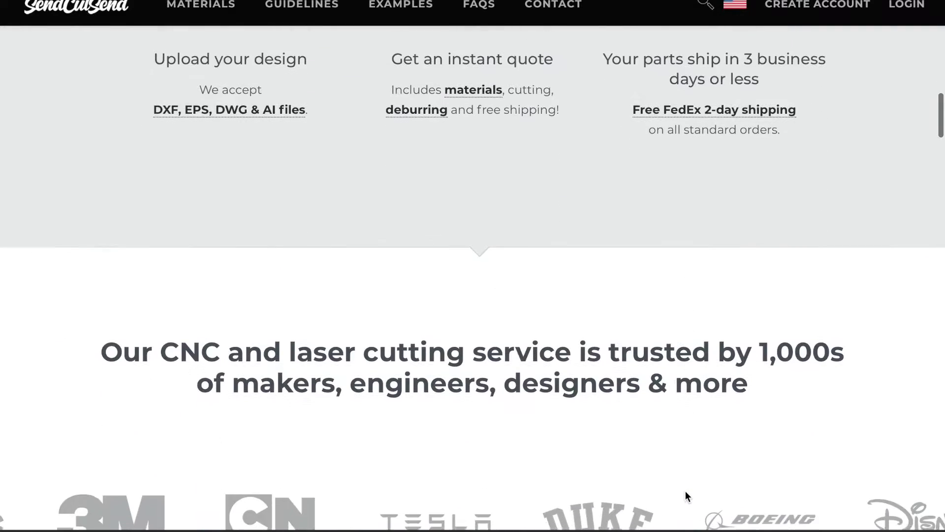
{"action": "scroll", "coordinate": [685, 495], "scroll_direction": "down", "scroll_amount": 3}
{"action": "scroll", "coordinate": [685, 495], "scroll_direction": "down", "scroll_amount": 2}
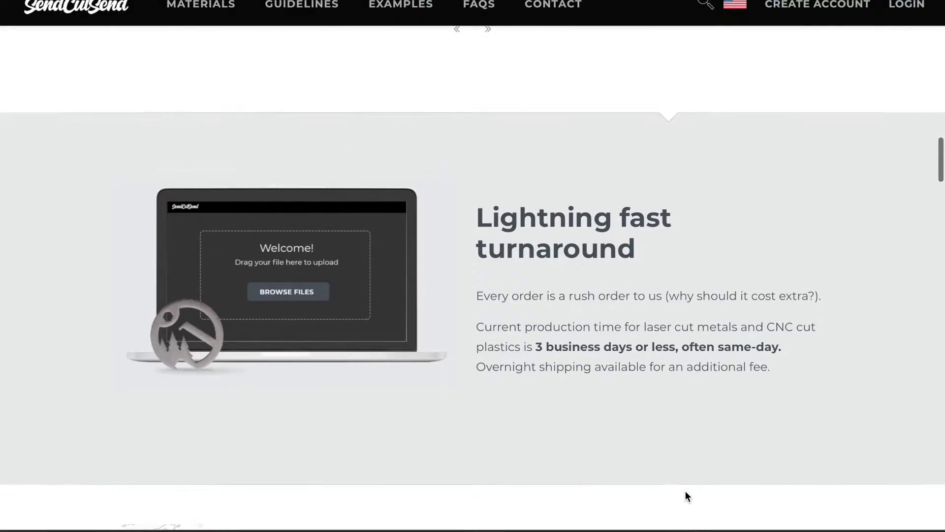
{"action": "scroll", "coordinate": [685, 495], "scroll_direction": "down", "scroll_amount": 1}
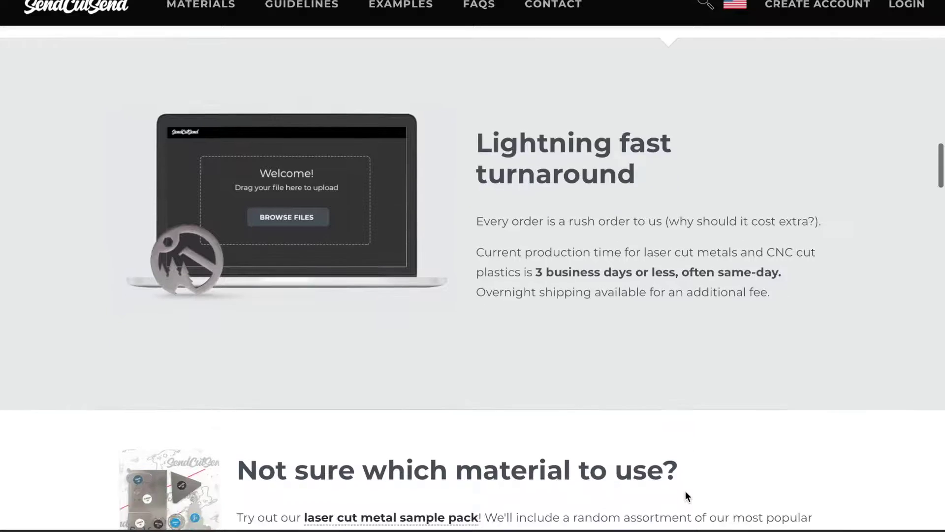
{"action": "scroll", "coordinate": [685, 496], "scroll_direction": "down", "scroll_amount": 2}
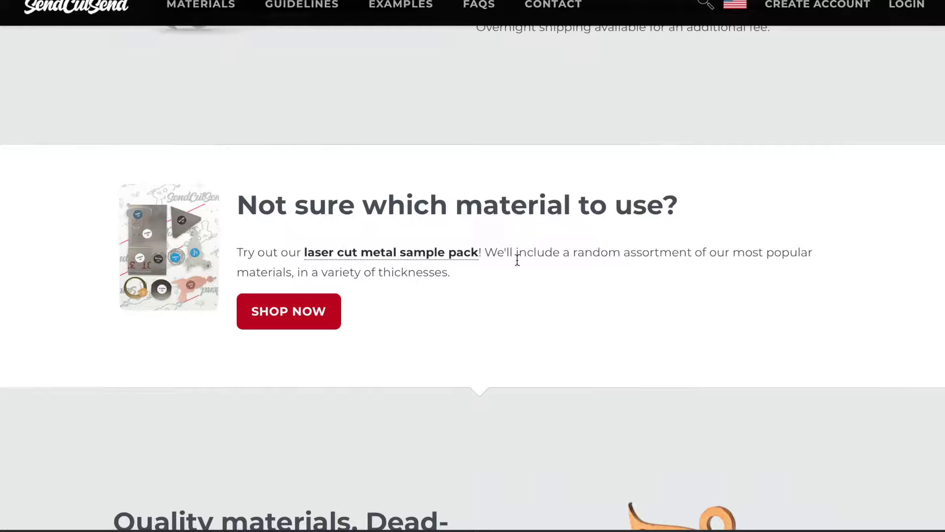
Step: Add the random laser cut materials sample pack to the cart
{"action": "left_click", "coordinate": [411, 252]}
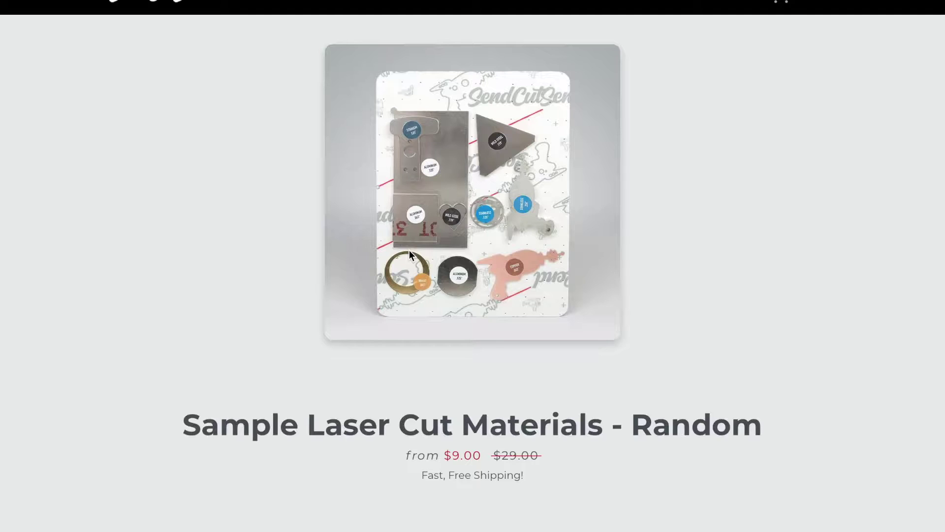
{"action": "scroll", "coordinate": [409, 250], "scroll_direction": "down", "scroll_amount": 2}
{"action": "scroll", "coordinate": [409, 250], "scroll_direction": "down", "scroll_amount": 1}
{"action": "scroll", "coordinate": [409, 250], "scroll_direction": "down", "scroll_amount": 4}
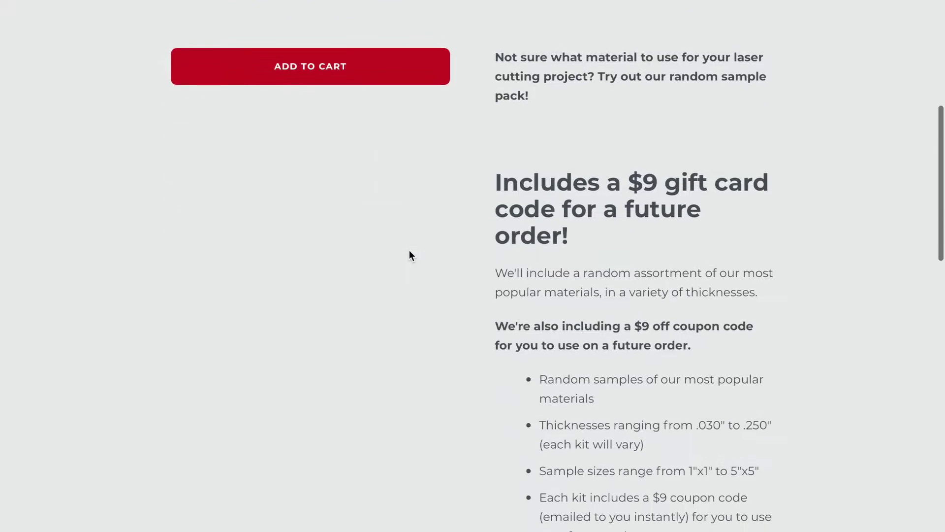
{"action": "scroll", "coordinate": [409, 255], "scroll_direction": "down", "scroll_amount": 1}
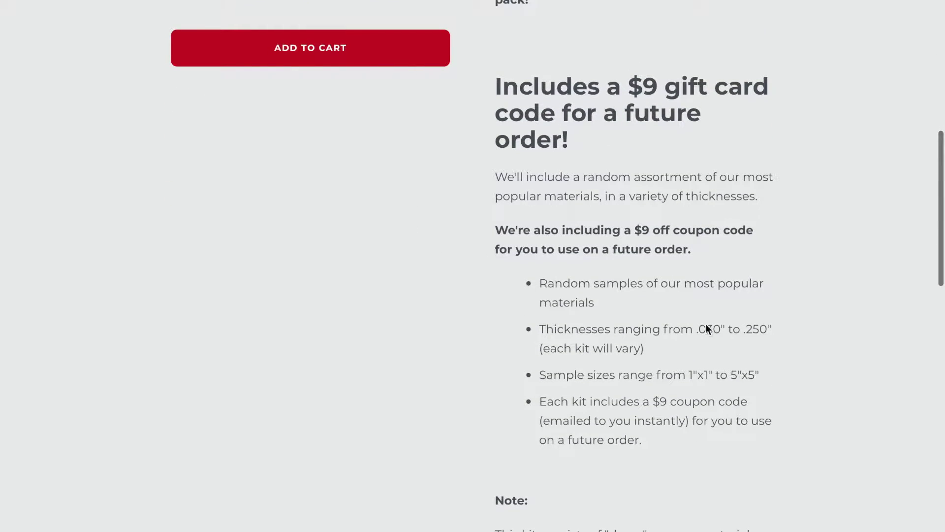
{"action": "scroll", "coordinate": [747, 382], "scroll_direction": "down", "scroll_amount": 1}
{"action": "scroll", "coordinate": [747, 382], "scroll_direction": "down", "scroll_amount": 2}
{"action": "scroll", "coordinate": [748, 381], "scroll_direction": "down", "scroll_amount": 1}
{"action": "scroll", "coordinate": [748, 381], "scroll_direction": "down", "scroll_amount": 2}
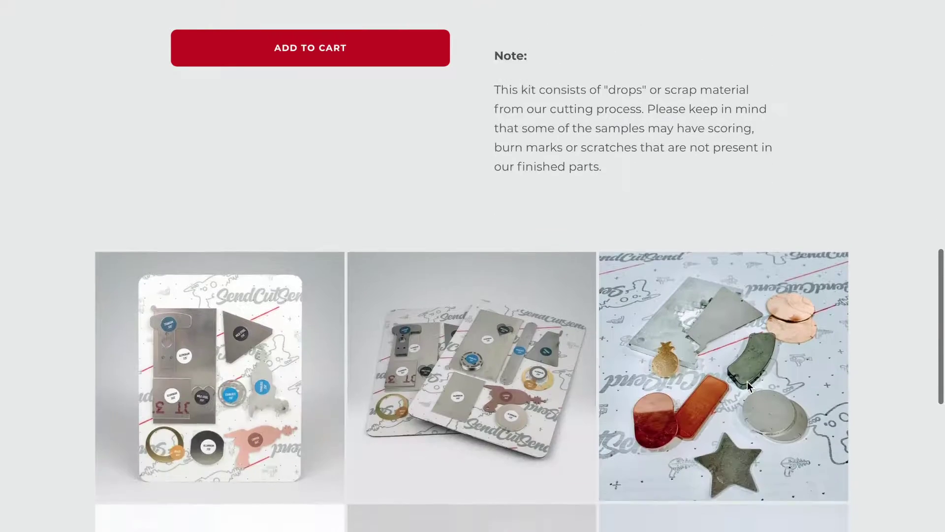
{"action": "scroll", "coordinate": [747, 381], "scroll_direction": "down", "scroll_amount": 2}
{"action": "scroll", "coordinate": [748, 381], "scroll_direction": "down", "scroll_amount": 2}
{"action": "scroll", "coordinate": [747, 381], "scroll_direction": "up", "scroll_amount": 2}
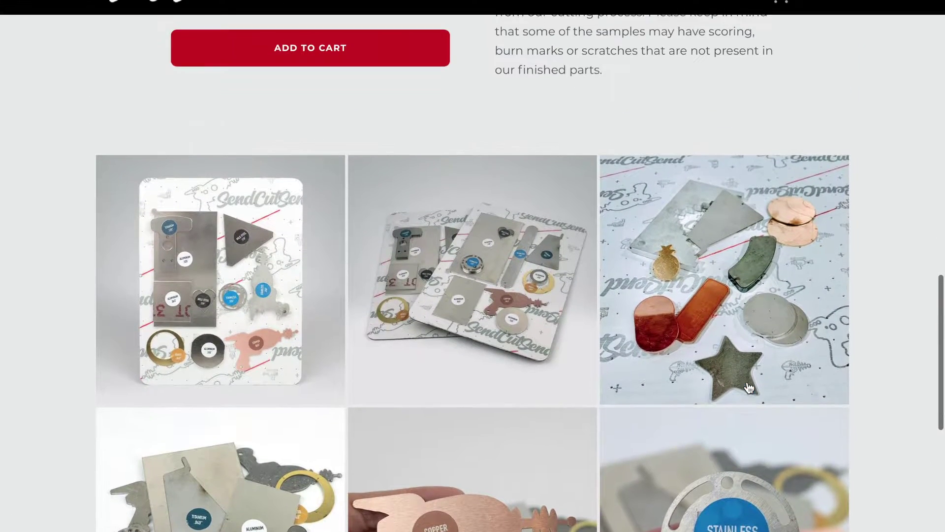
{"action": "scroll", "coordinate": [747, 387], "scroll_direction": "up", "scroll_amount": 3}
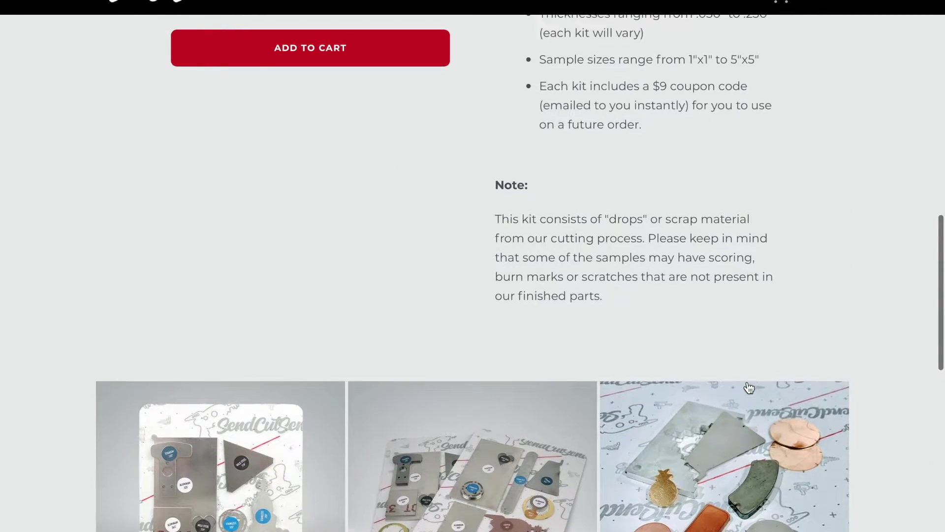
{"action": "left_click", "coordinate": [281, 50]}
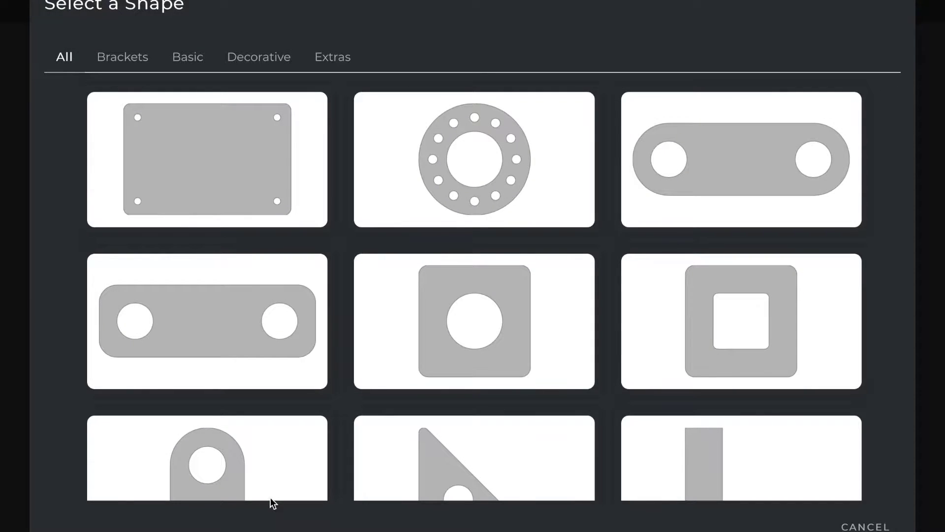
{"action": "scroll", "coordinate": [271, 497], "scroll_direction": "down", "scroll_amount": 3}
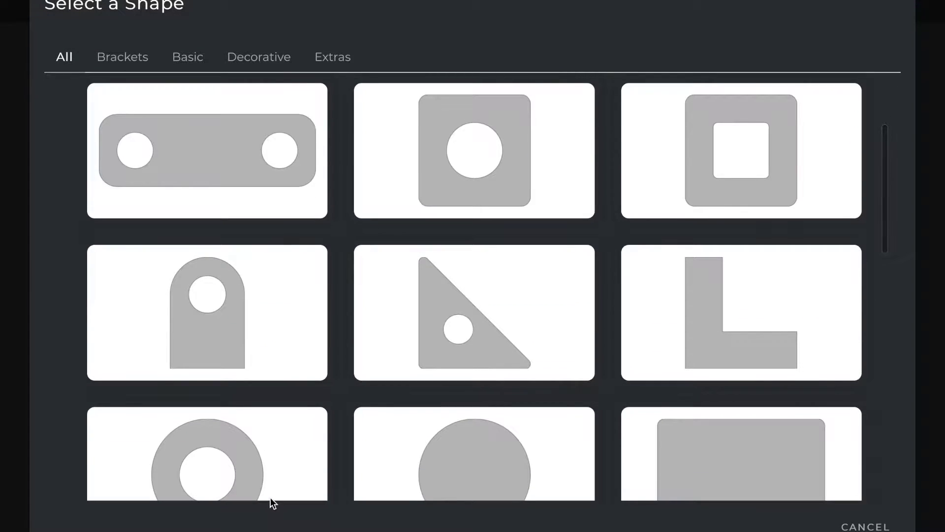
{"action": "scroll", "coordinate": [271, 497], "scroll_direction": "down", "scroll_amount": 4}
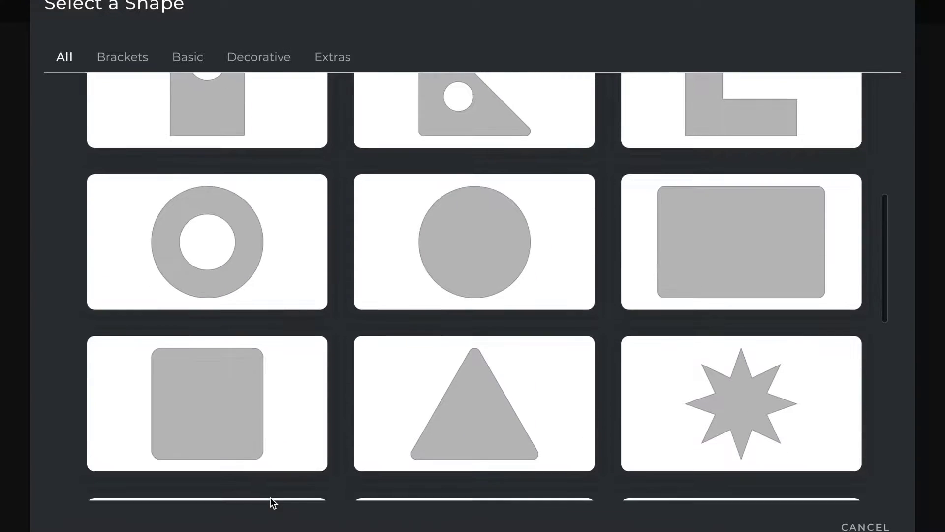
{"action": "scroll", "coordinate": [270, 497], "scroll_direction": "down", "scroll_amount": 3}
{"action": "scroll", "coordinate": [271, 497], "scroll_direction": "down", "scroll_amount": 3}
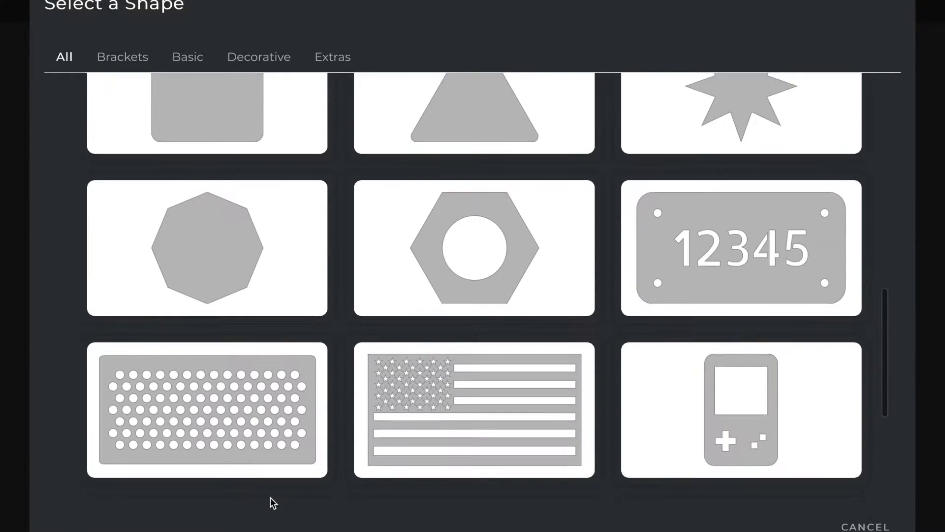
{"action": "scroll", "coordinate": [271, 496], "scroll_direction": "down", "scroll_amount": 1}
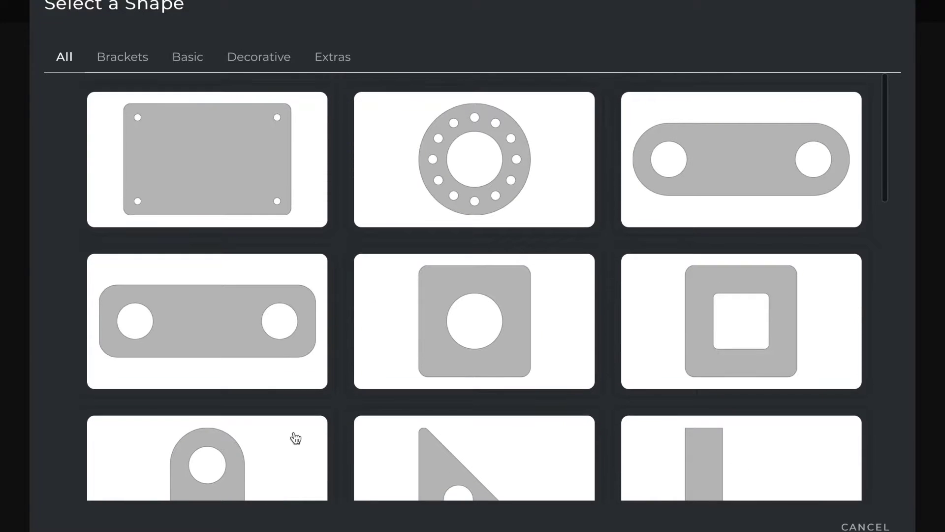
Step: Choose the round flange template with a ring of bolt holes
{"action": "left_click", "coordinate": [461, 210]}
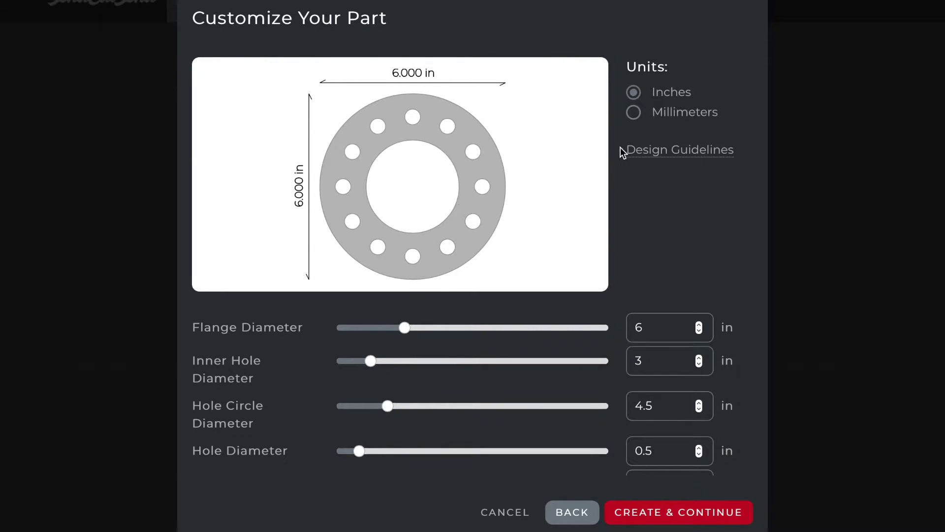
Step: Switch the flange to millimetres and set the inner hole diameter to 56.8 mm
{"action": "left_click", "coordinate": [633, 113]}
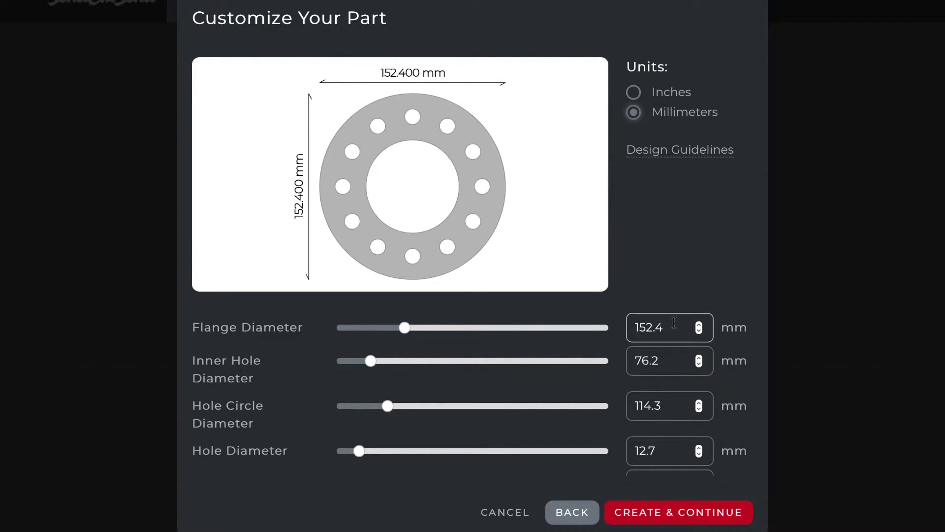
{"action": "double_click", "coordinate": [662, 367]}
{"action": "type", "text": "5"}
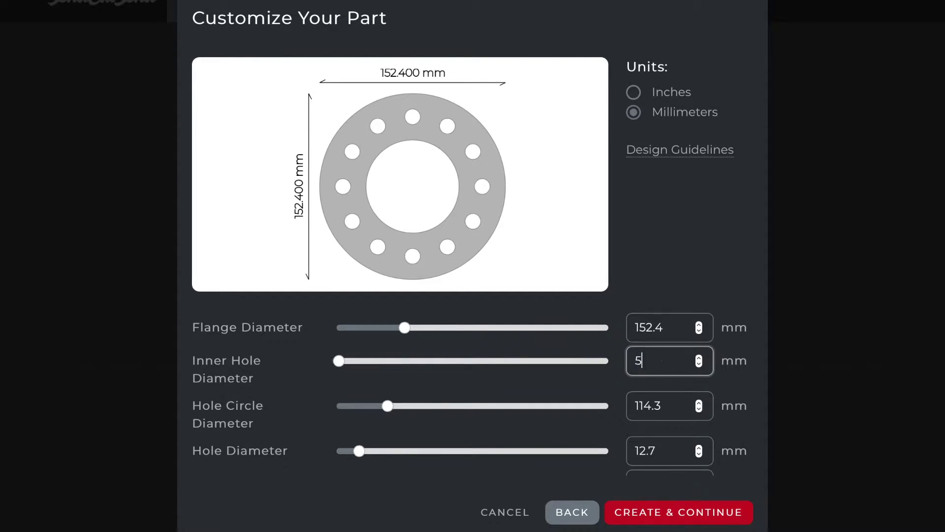
{"action": "type", "text": "6.8"}
{"action": "left_click", "coordinate": [739, 384]}
Step: Set the bolt-hole circle diameter to 100 mm
{"action": "left_click_drag", "start_coordinate": [388, 405], "coordinate": [370, 411]}
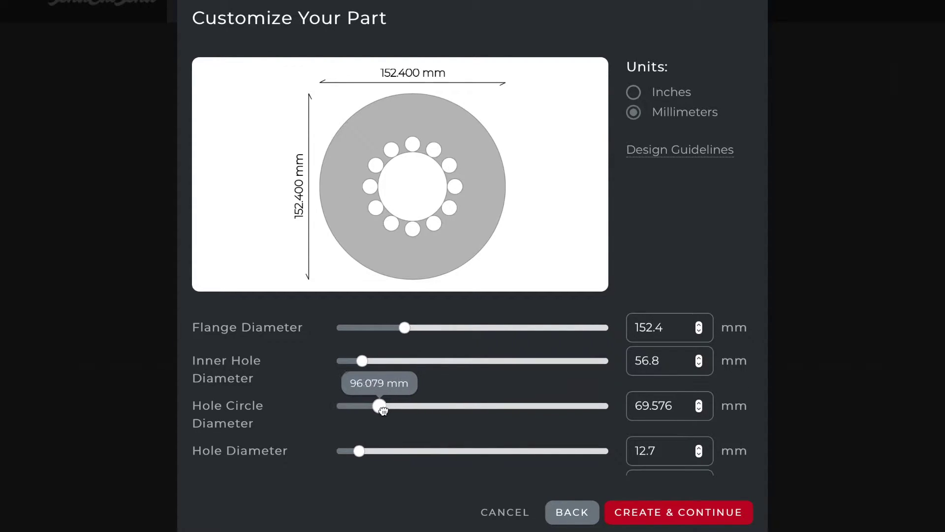
{"action": "left_click_drag", "start_coordinate": [369, 411], "coordinate": [381, 406]}
{"action": "left_click", "coordinate": [647, 405]}
{"action": "double_click", "coordinate": [647, 406]}
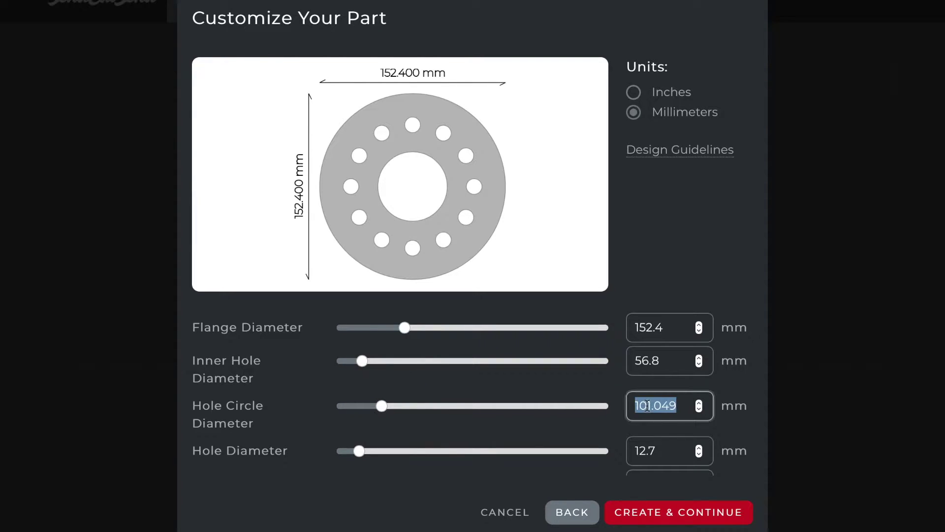
{"action": "type", "text": "100"}
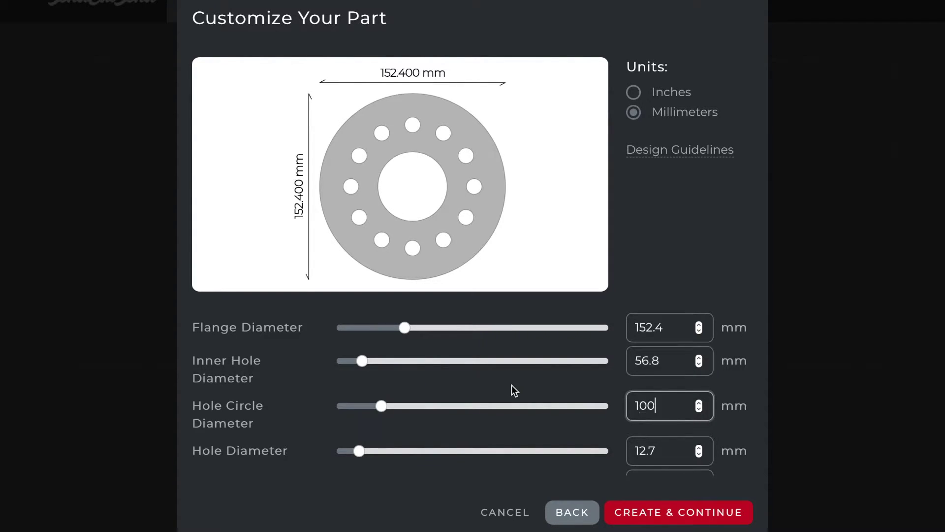
{"action": "left_click", "coordinate": [511, 384]}
{"action": "scroll", "coordinate": [511, 385], "scroll_direction": "down", "scroll_amount": 1}
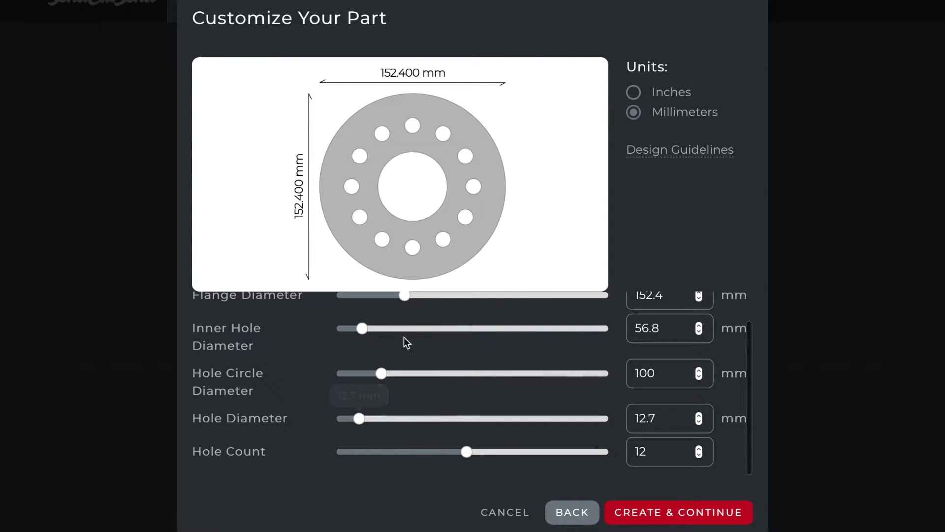
Step: Set the bolt hole diameter to 12.8 mm and the hole count to 4
{"action": "left_click", "coordinate": [672, 421]}
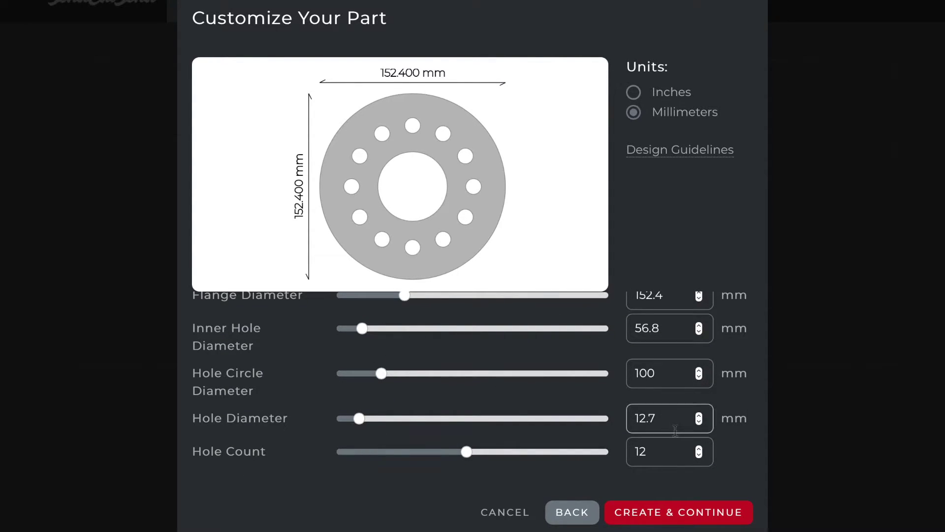
{"action": "key", "text": "BackSpace"}
{"action": "key", "text": "BackSpace"}
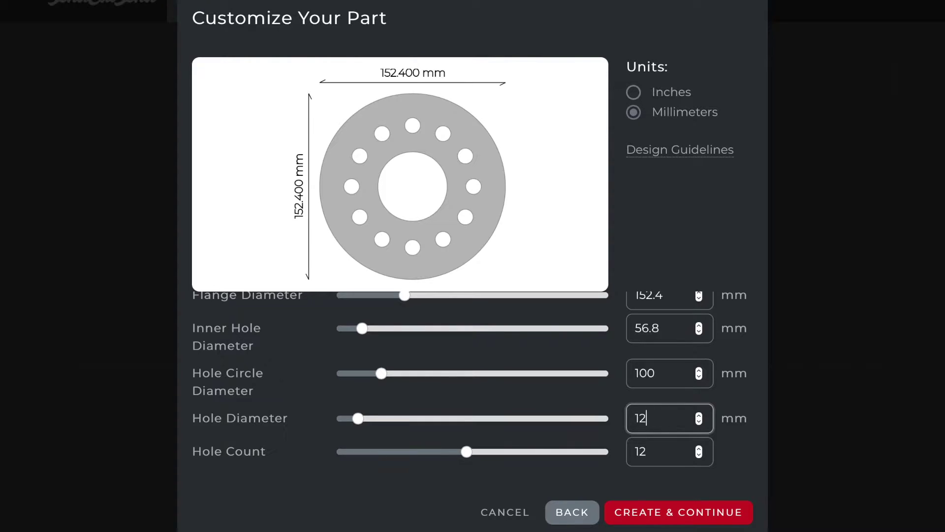
{"action": "type", "text": "8"}
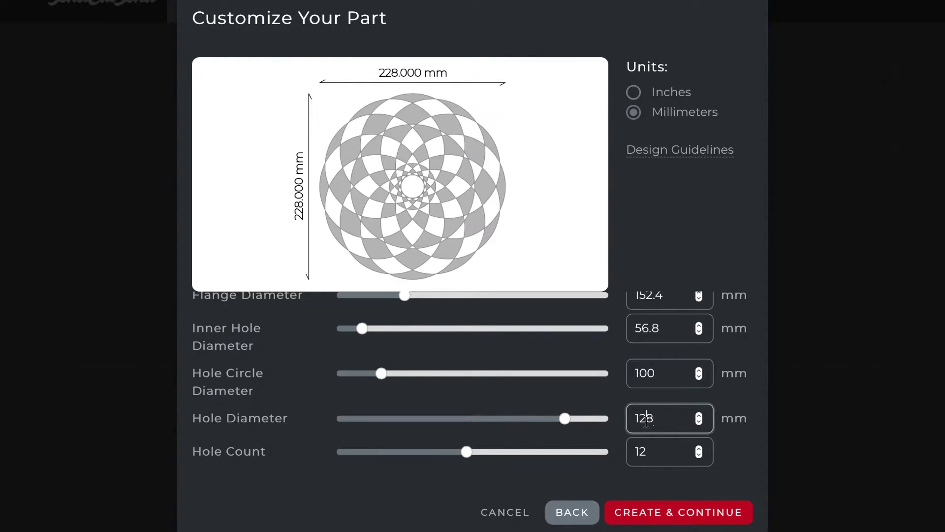
{"action": "key", "text": "Left"}
{"action": "type", "text": "."}
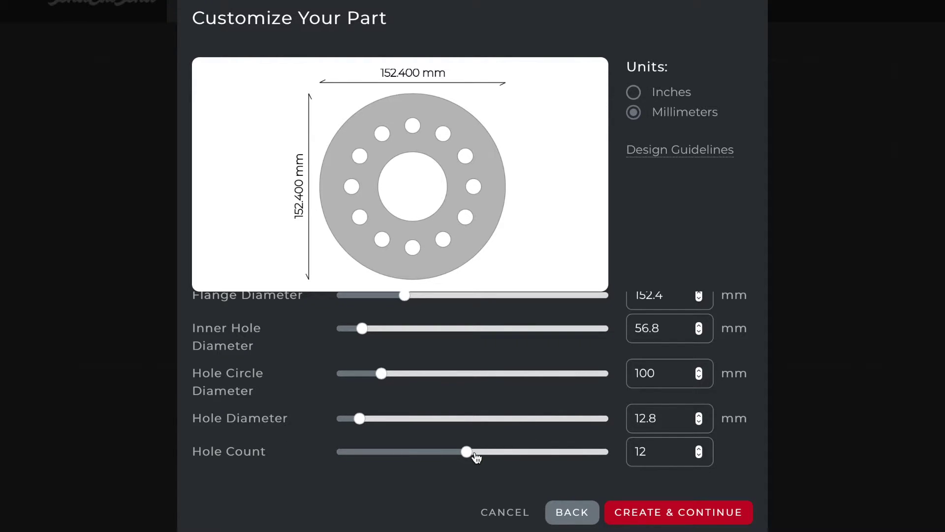
{"action": "left_click", "coordinate": [418, 451]}
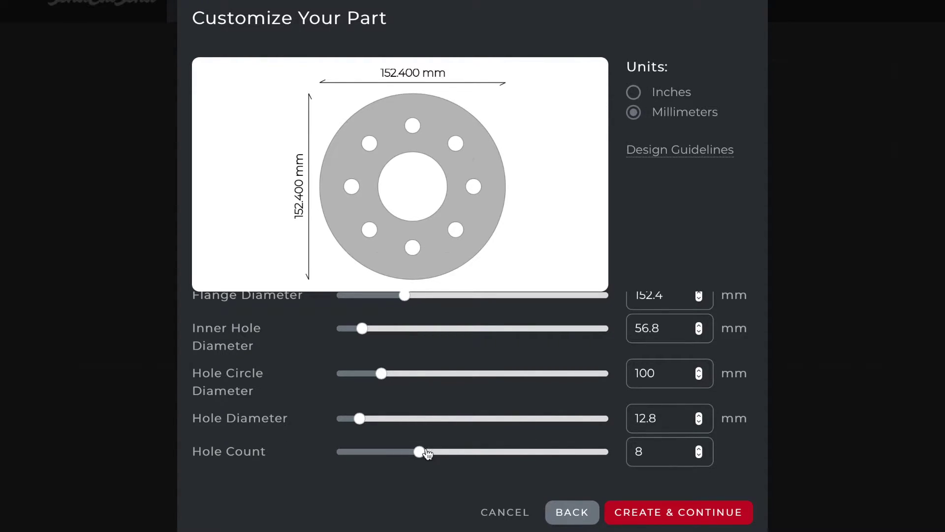
{"action": "double_click", "coordinate": [657, 445]}
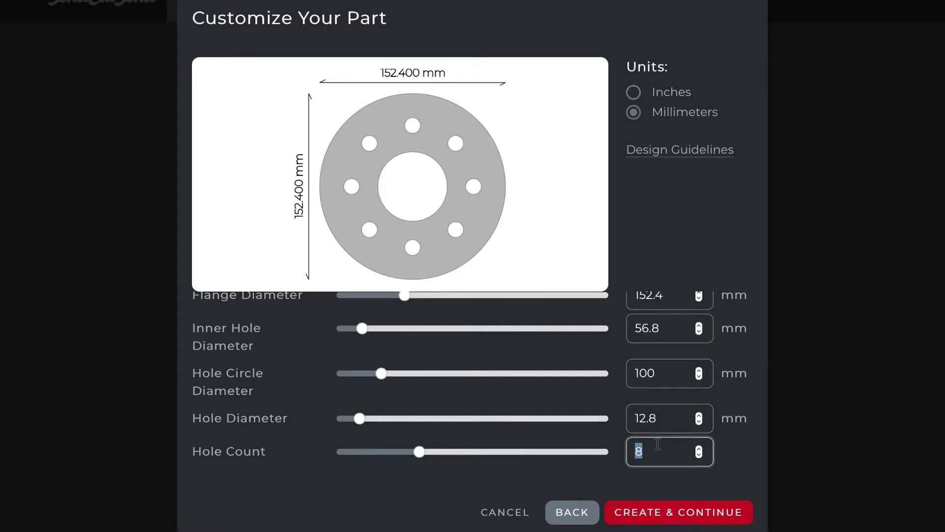
{"action": "type", "text": "4"}
{"action": "left_click", "coordinate": [584, 439]}
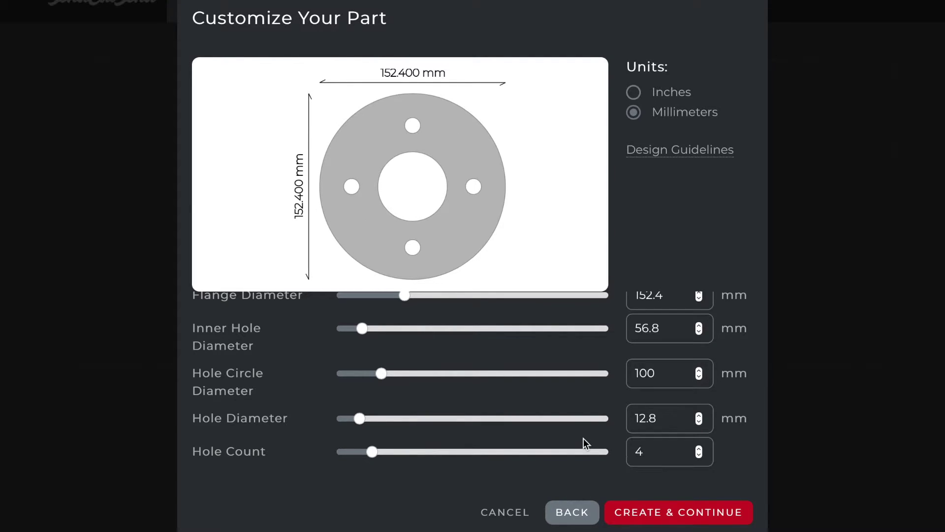
{"action": "scroll", "coordinate": [583, 438], "scroll_direction": "up", "scroll_amount": 1}
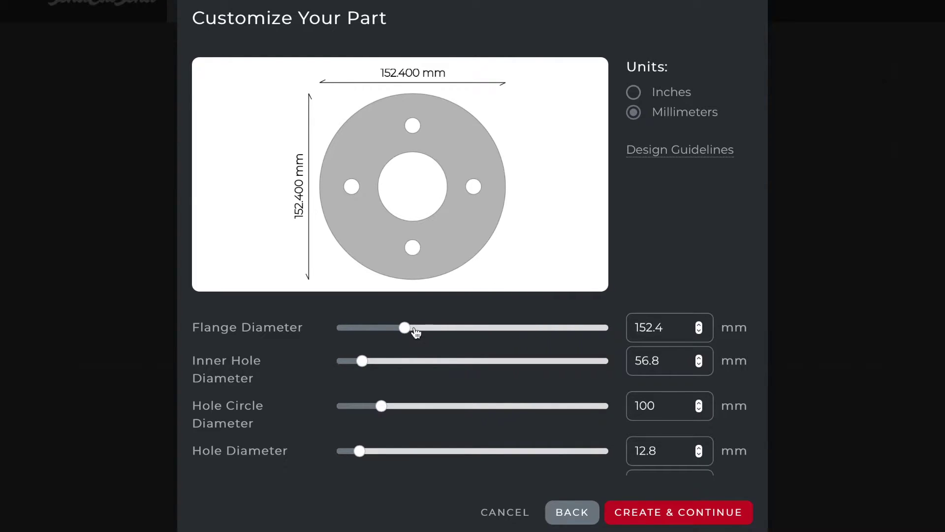
Step: Reduce the flange diameter to 140 mm
{"action": "left_click_drag", "start_coordinate": [416, 332], "coordinate": [400, 330]}
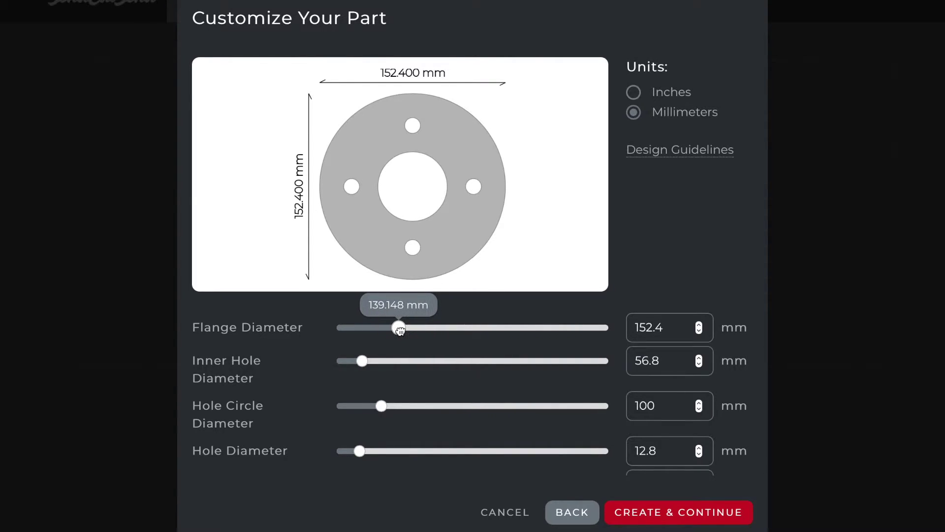
{"action": "left_click_drag", "start_coordinate": [400, 331], "coordinate": [400, 329]}
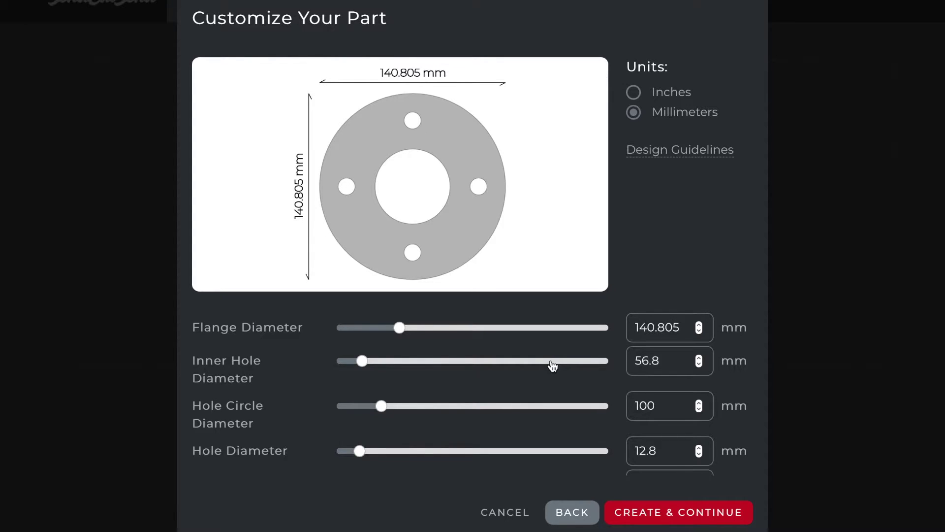
{"action": "scroll", "coordinate": [551, 364], "scroll_direction": "down", "scroll_amount": 1}
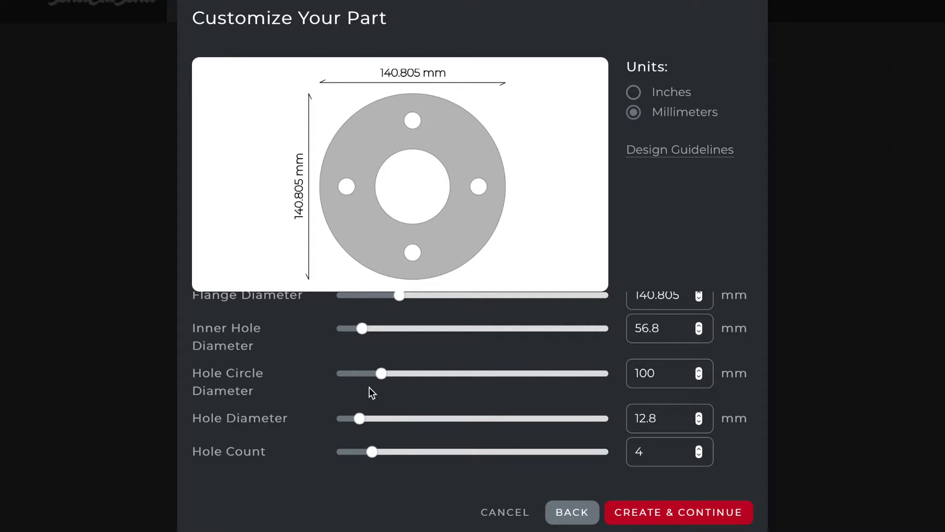
{"action": "scroll", "coordinate": [589, 393], "scroll_direction": "up", "scroll_amount": 1}
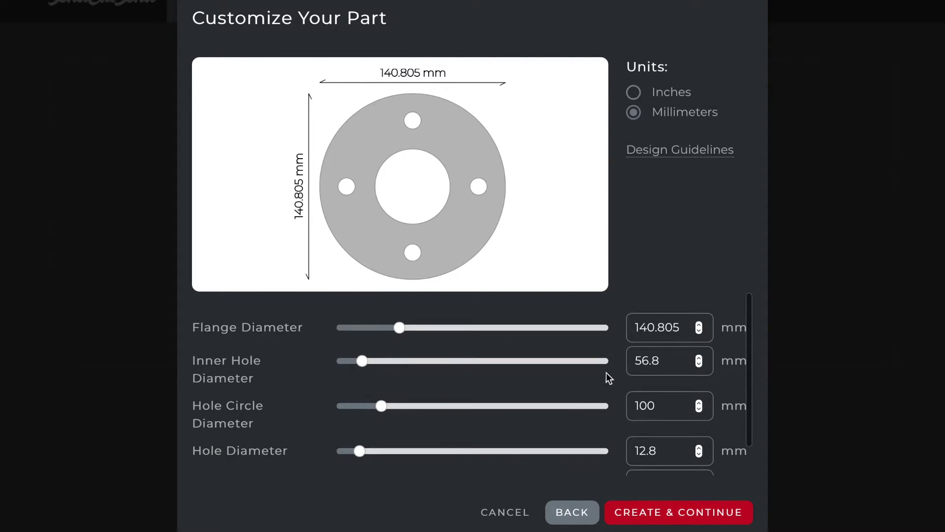
{"action": "left_click_drag", "start_coordinate": [657, 328], "coordinate": [703, 331]}
{"action": "key", "text": "BackSpace"}
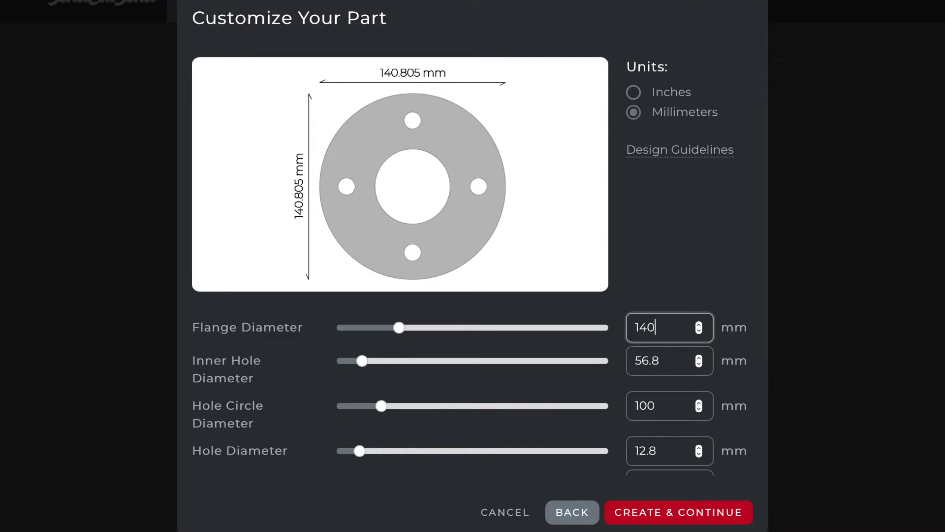
Step: Create the flange for quoting and show the Available Materials page from the metal choices
{"action": "left_click", "coordinate": [694, 511]}
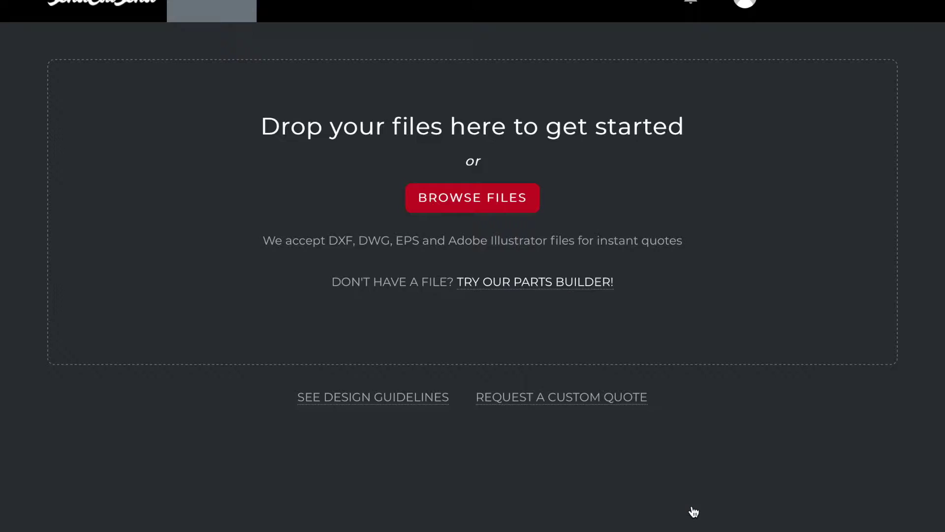
{"action": "scroll", "coordinate": [694, 511], "scroll_direction": "down", "scroll_amount": 1}
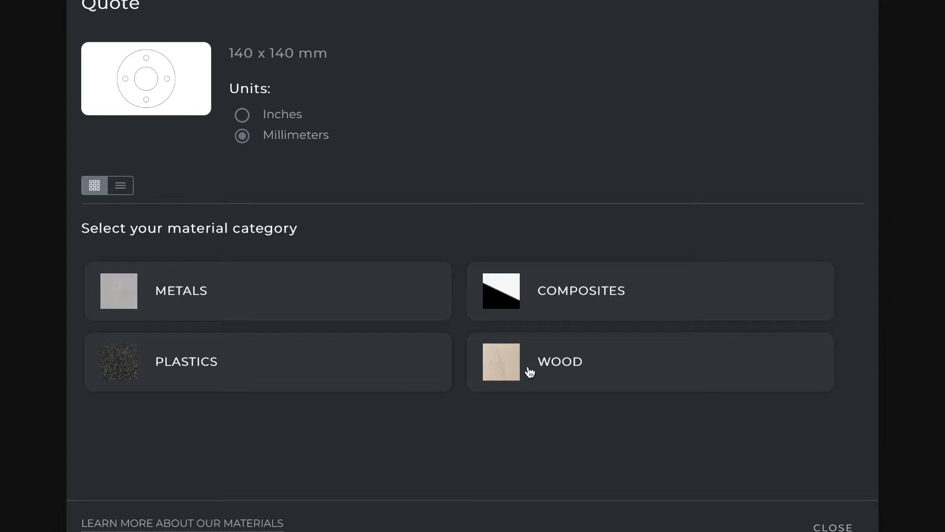
{"action": "left_click", "coordinate": [259, 295]}
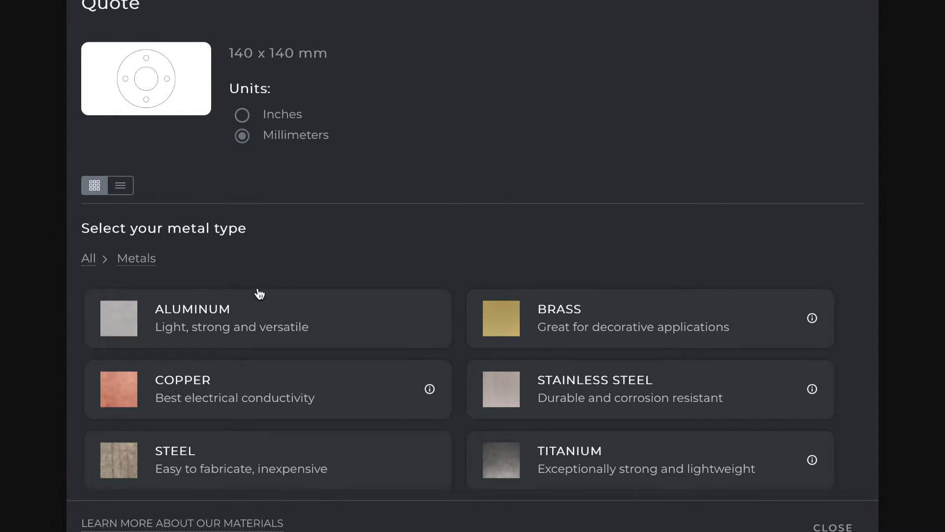
{"action": "scroll", "coordinate": [386, 351], "scroll_direction": "down", "scroll_amount": 1}
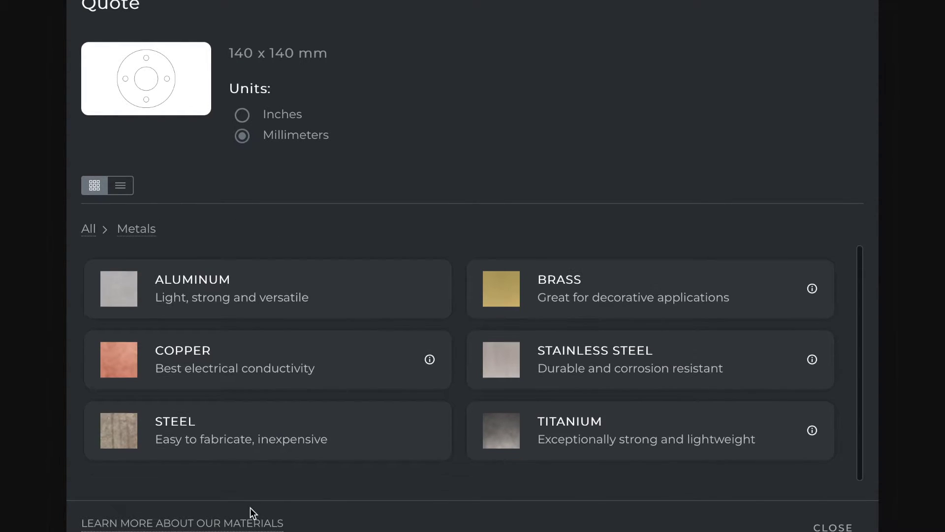
{"action": "left_click", "coordinate": [251, 522]}
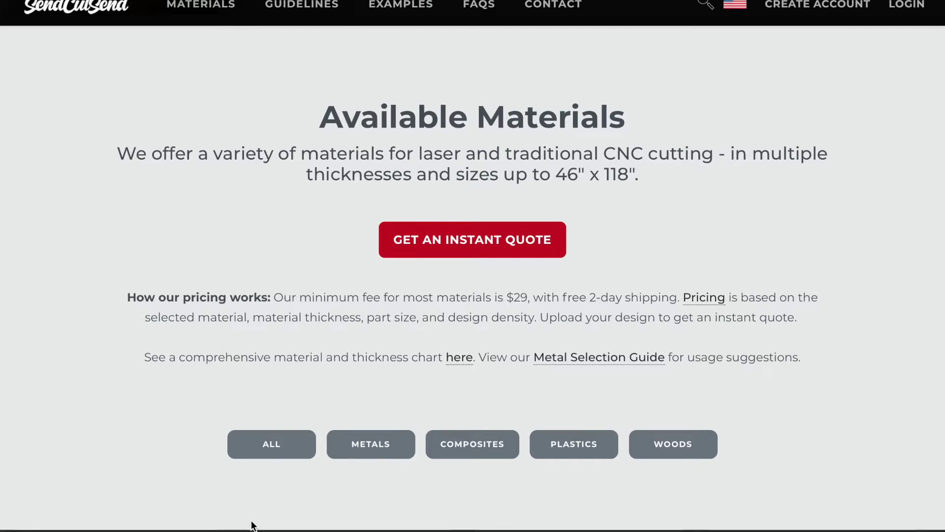
{"action": "scroll", "coordinate": [228, 396], "scroll_direction": "down", "scroll_amount": 3}
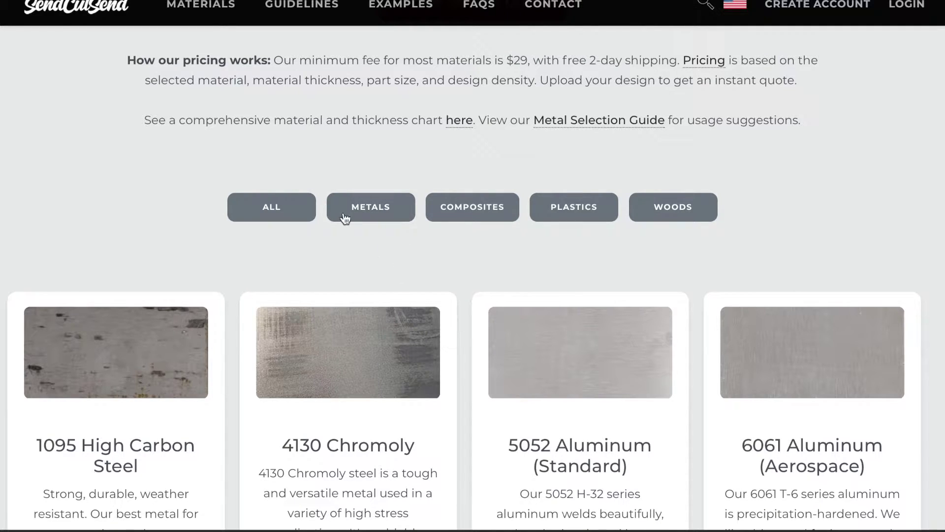
{"action": "scroll", "coordinate": [430, 295], "scroll_direction": "down", "scroll_amount": 2}
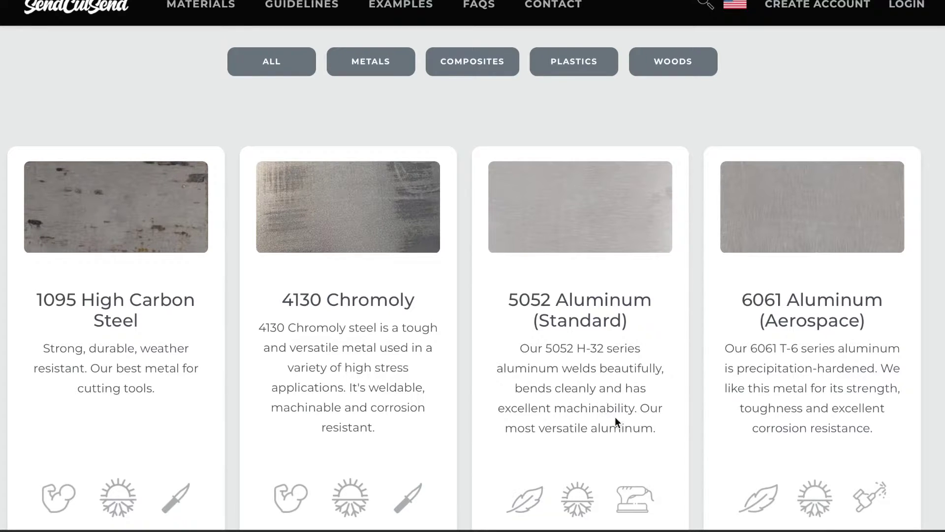
{"action": "scroll", "coordinate": [615, 417], "scroll_direction": "down", "scroll_amount": 1}
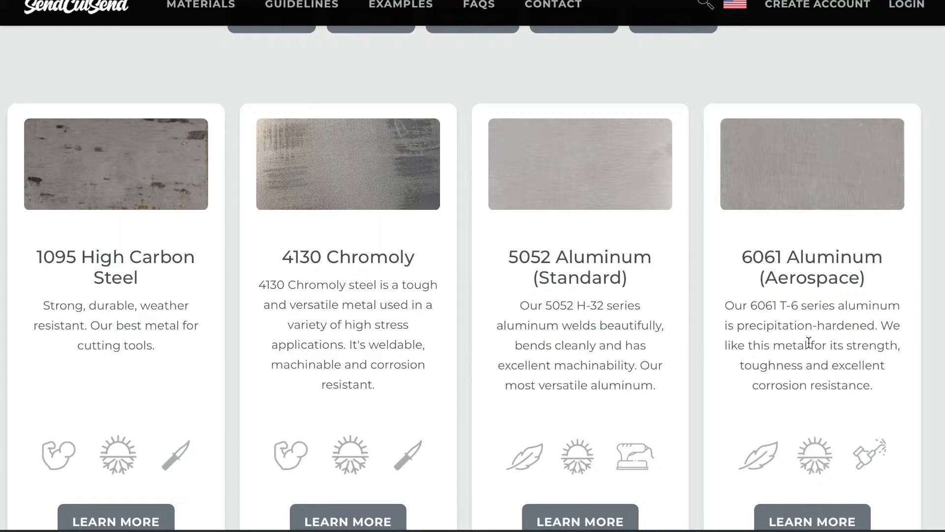
{"action": "scroll", "coordinate": [809, 344], "scroll_direction": "down", "scroll_amount": 1}
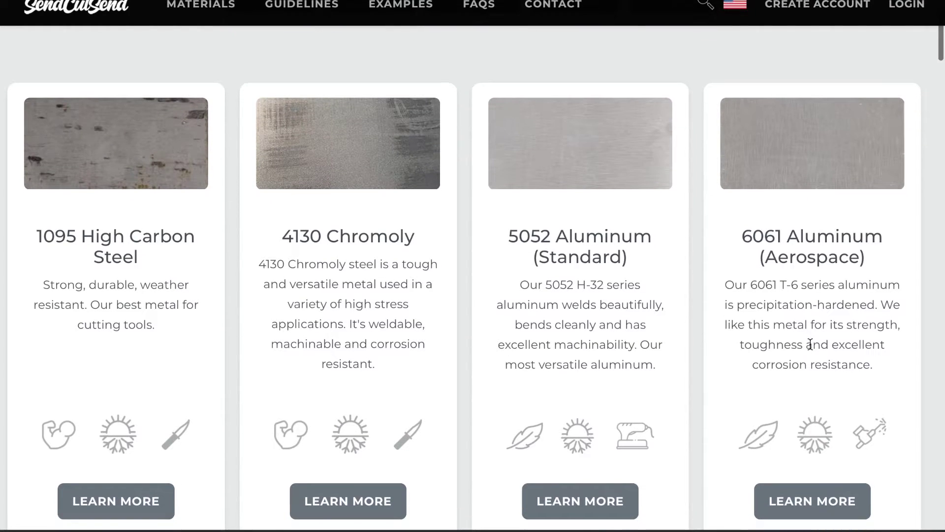
{"action": "scroll", "coordinate": [811, 344], "scroll_direction": "down", "scroll_amount": 3}
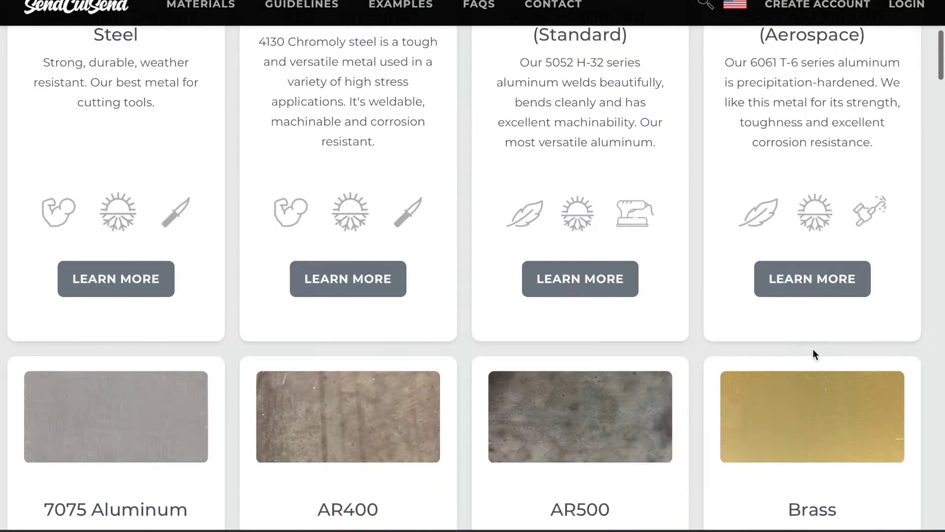
{"action": "scroll", "coordinate": [813, 348], "scroll_direction": "down", "scroll_amount": 1}
{"action": "scroll", "coordinate": [812, 349], "scroll_direction": "down", "scroll_amount": 1}
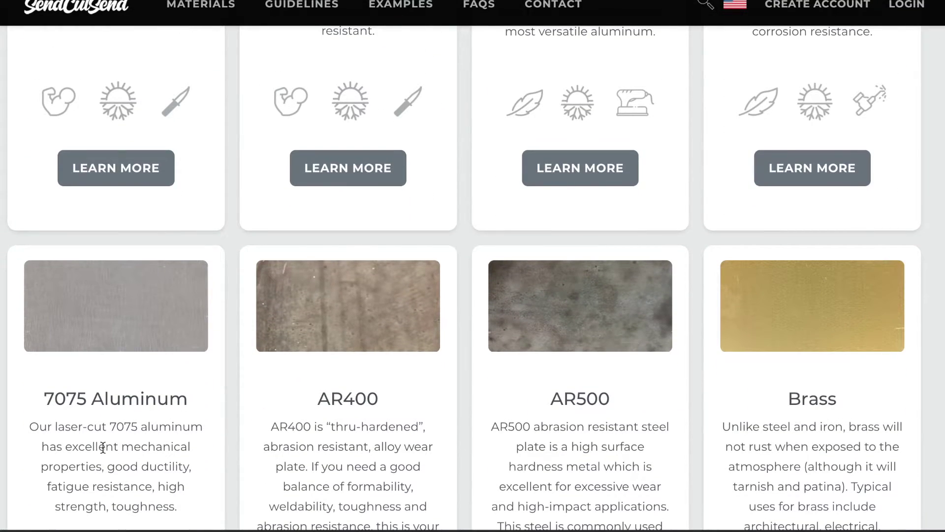
{"action": "scroll", "coordinate": [103, 447], "scroll_direction": "down", "scroll_amount": 1}
{"action": "scroll", "coordinate": [103, 447], "scroll_direction": "down", "scroll_amount": 1}
{"action": "scroll", "coordinate": [102, 446], "scroll_direction": "down", "scroll_amount": 1}
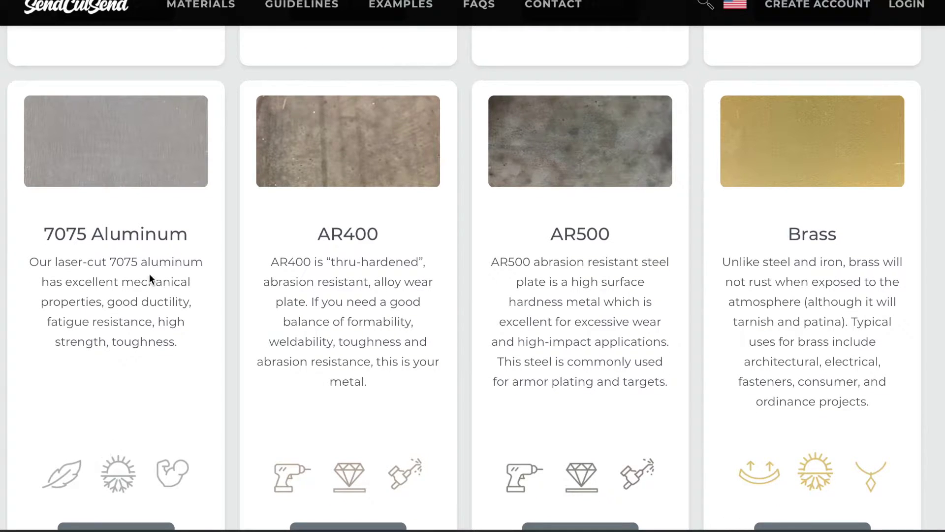
Step: Close the materials page and return to the flange quote
{"action": "left_click", "coordinate": [387, 23]}
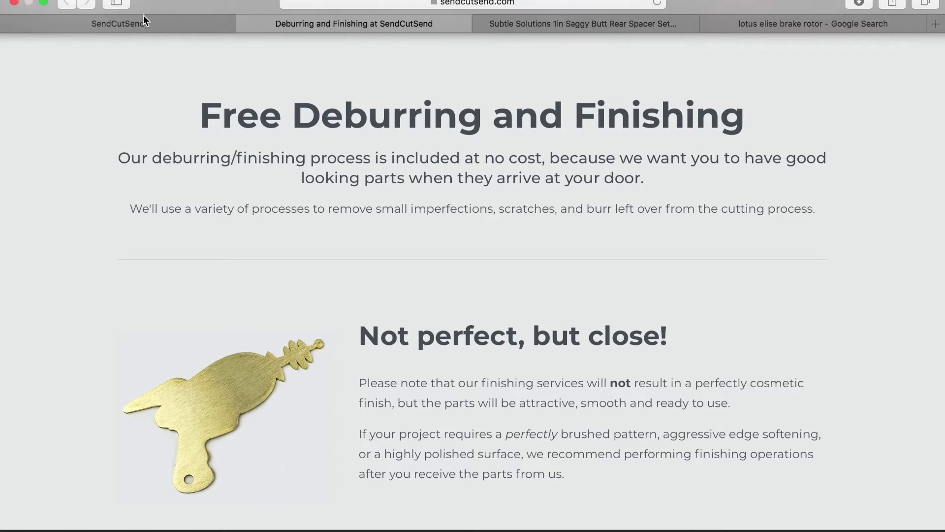
{"action": "left_click", "coordinate": [145, 23]}
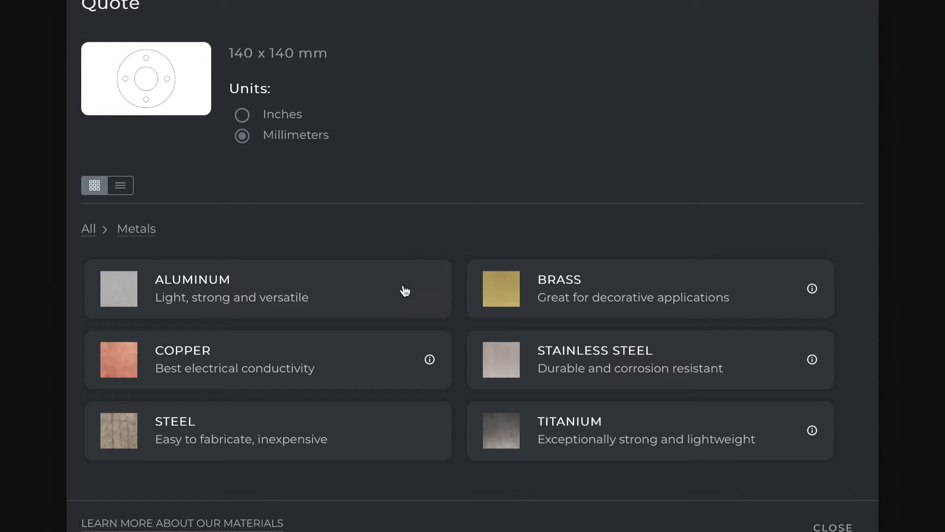
Step: Choose 6061 aluminum at .375" (9.5 mm) thickness for the flange
{"action": "left_click", "coordinate": [329, 300]}
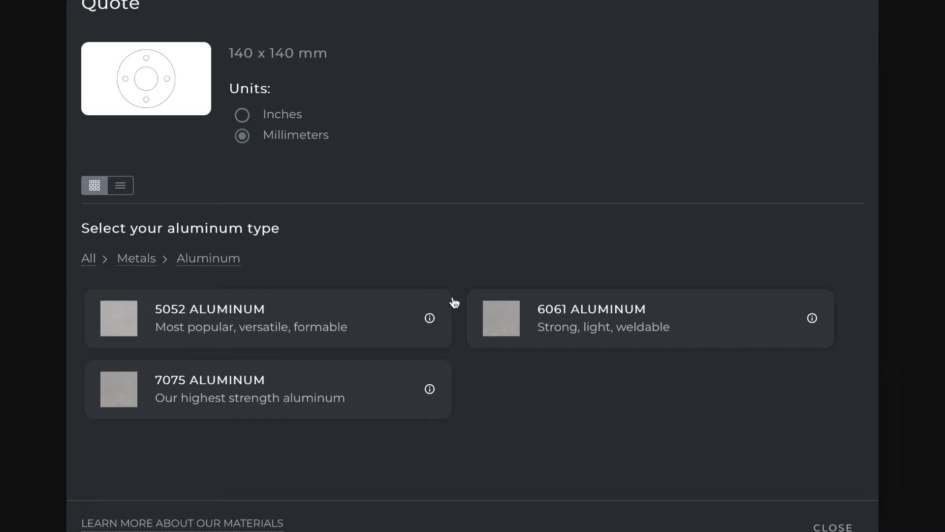
{"action": "left_click", "coordinate": [576, 317]}
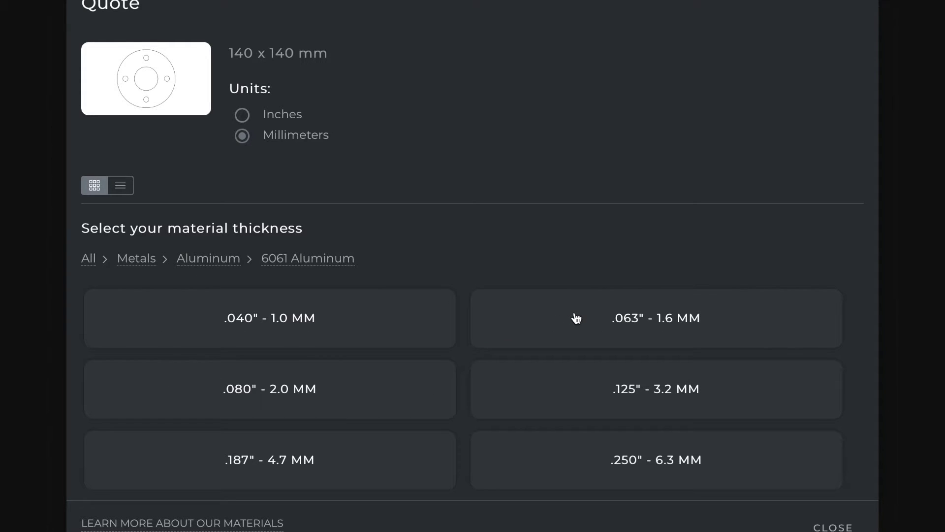
{"action": "scroll", "coordinate": [330, 418], "scroll_direction": "down", "scroll_amount": 2}
{"action": "scroll", "coordinate": [330, 417], "scroll_direction": "down", "scroll_amount": 1}
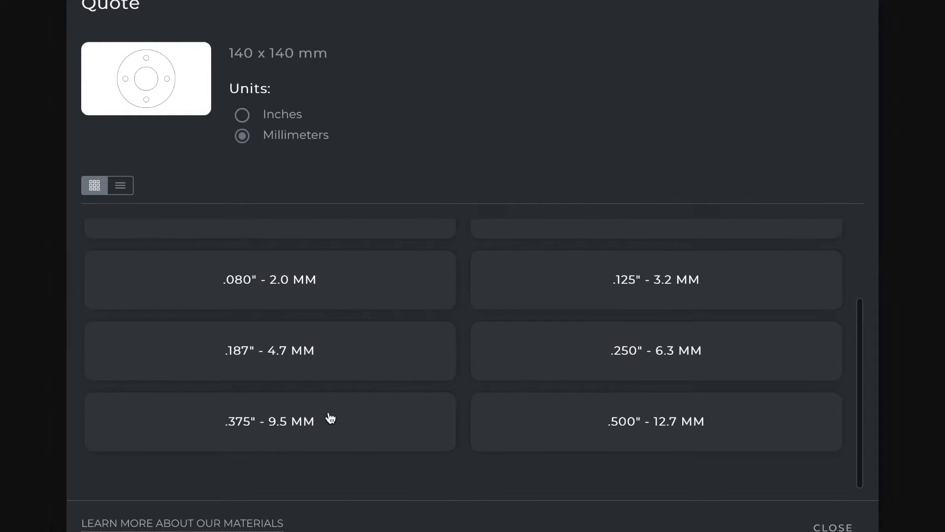
{"action": "left_click", "coordinate": [383, 424]}
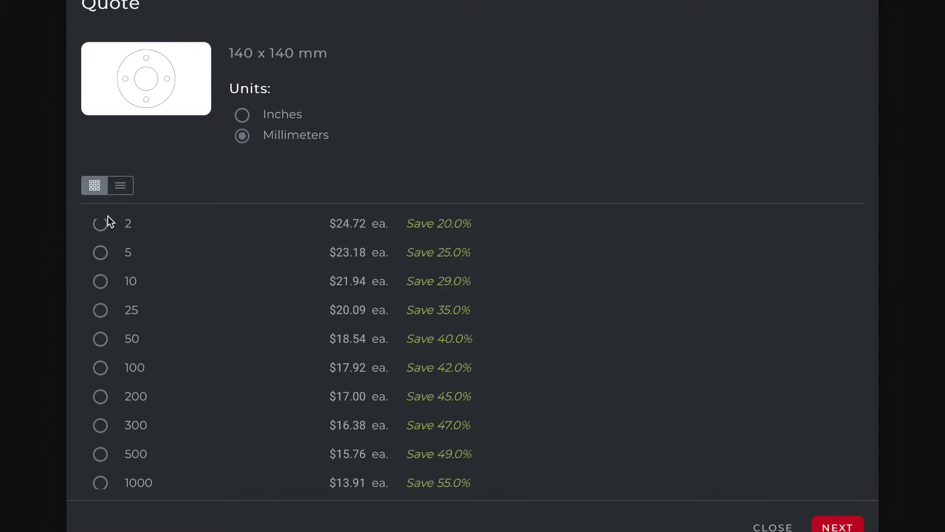
{"action": "scroll", "coordinate": [215, 318], "scroll_direction": "up", "scroll_amount": 2}
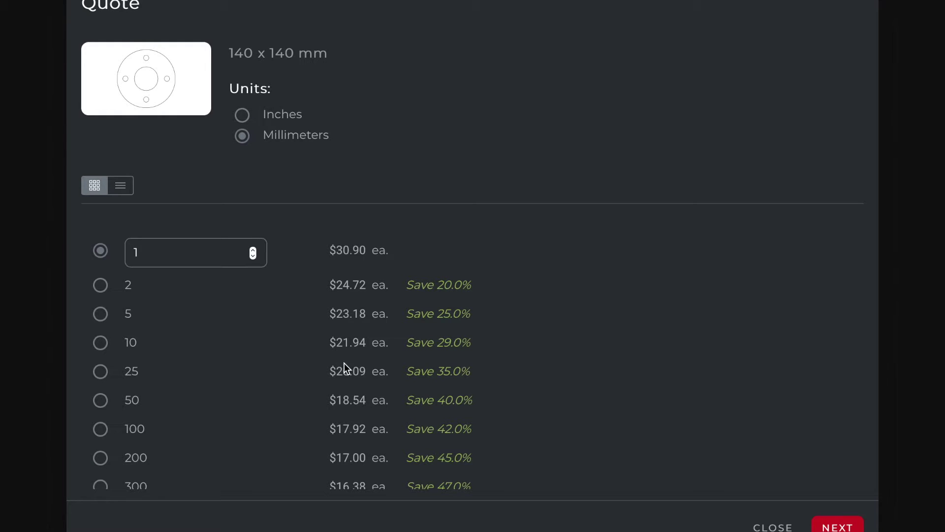
Step: Add two flanges with deburring to the cart at $24.72 each
{"action": "left_click", "coordinate": [104, 294]}
{"action": "left_click", "coordinate": [837, 523]}
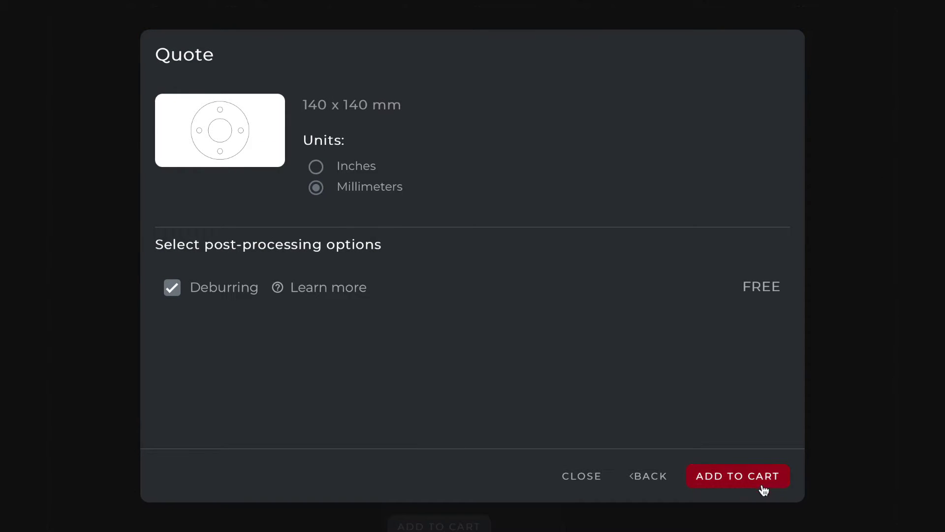
{"action": "left_click", "coordinate": [757, 481]}
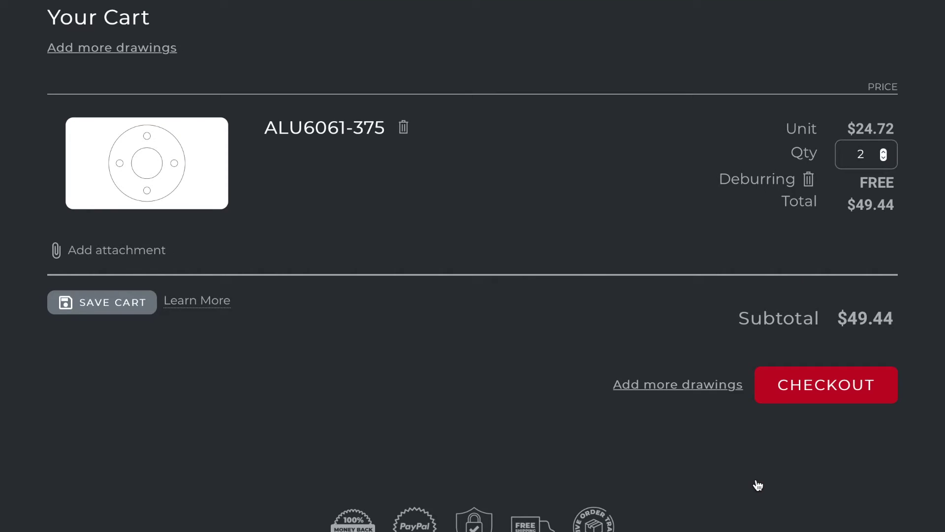
Step: Start checkout with Blind Invoice enabled and begin the PO Number field
{"action": "left_click", "coordinate": [804, 398]}
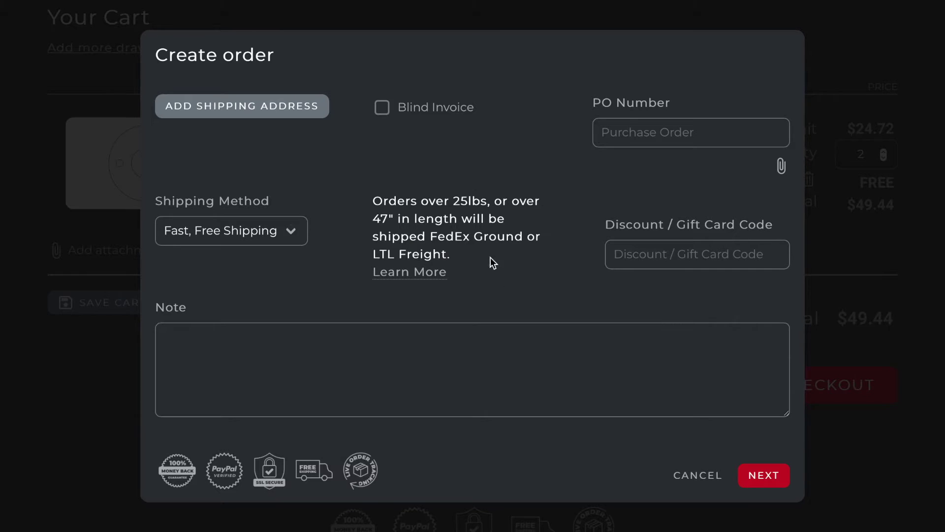
{"action": "mouse_move", "coordinate": [435, 107]}
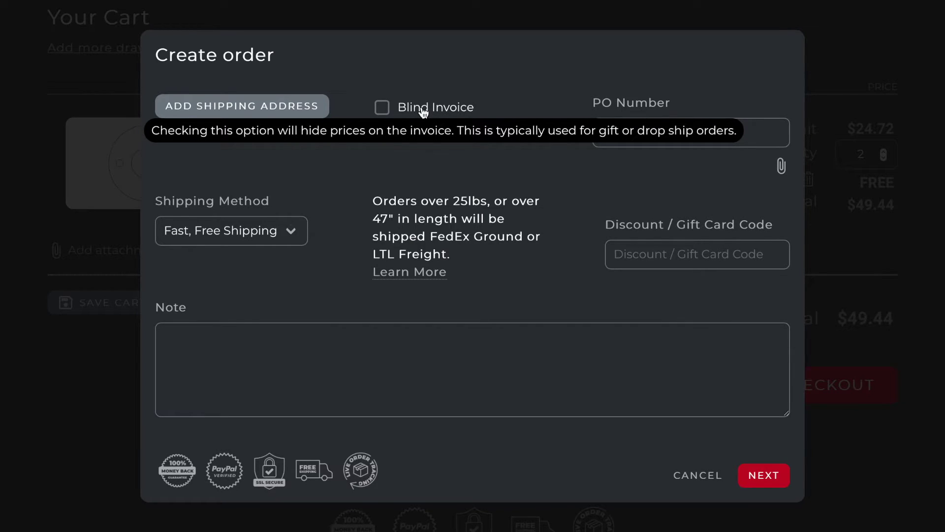
{"action": "left_click", "coordinate": [384, 108]}
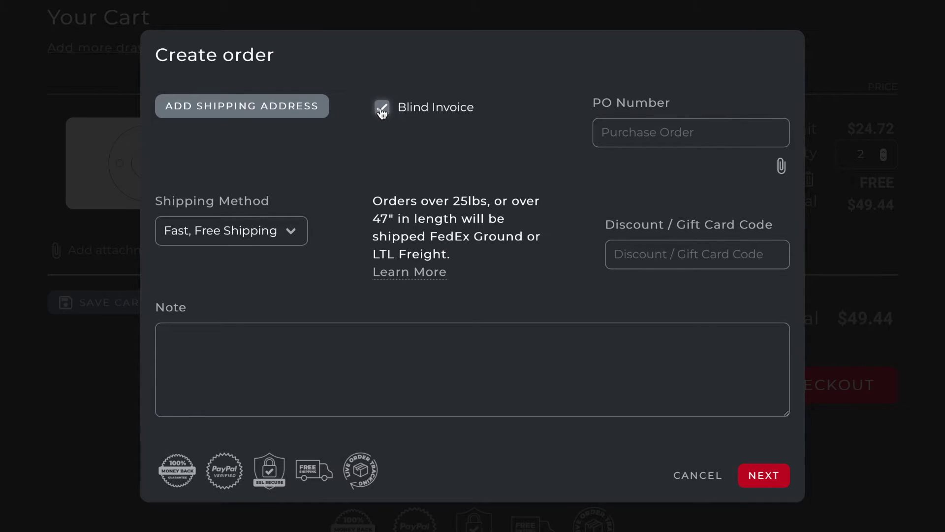
{"action": "left_click", "coordinate": [618, 138]}
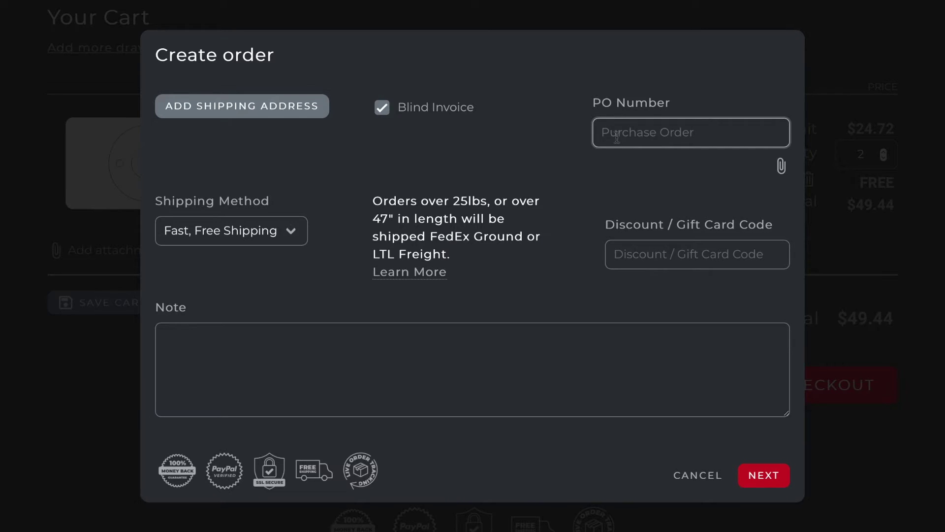